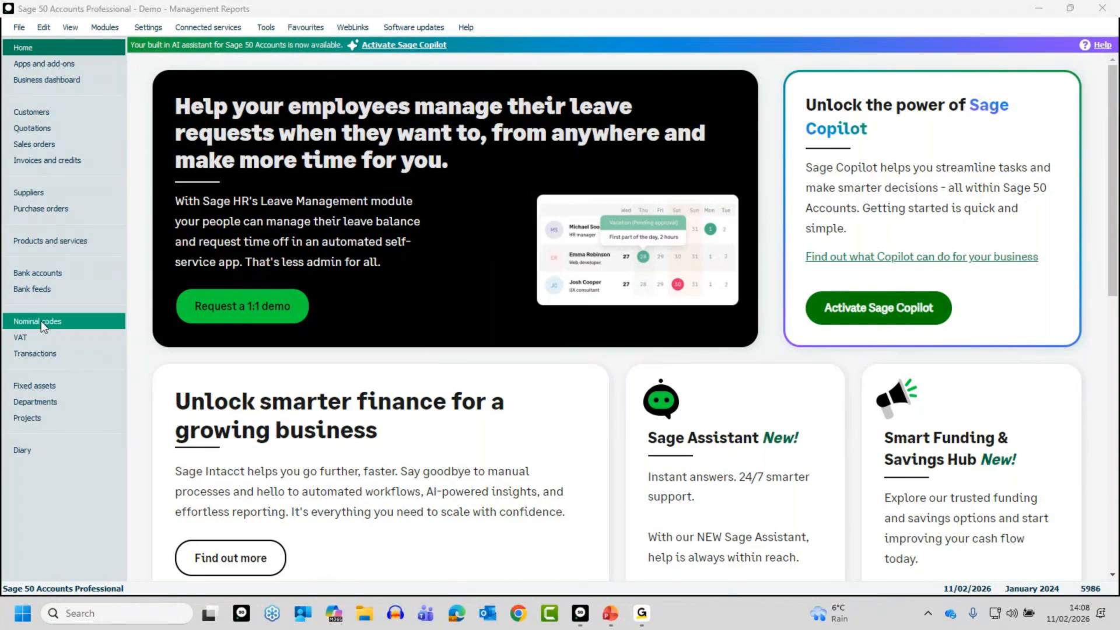
# Step: Hide Fixed assets from the module navigation list and show it again
pyautogui.rightClick(41, 320)
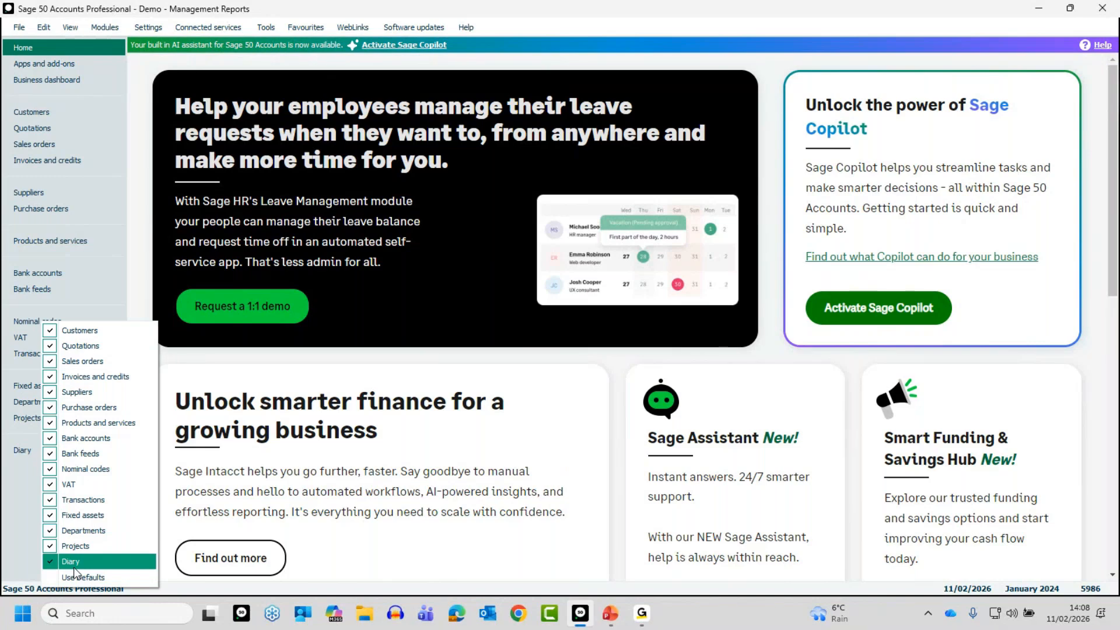
pyautogui.click(72, 514)
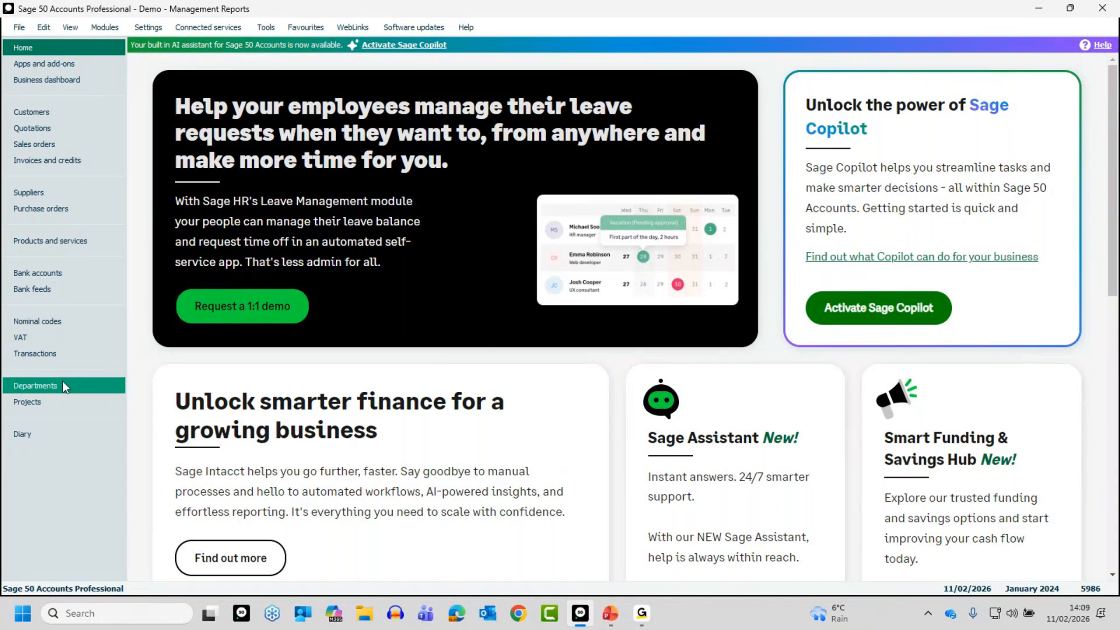
pyautogui.rightClick(56, 501)
pyautogui.click(86, 429)
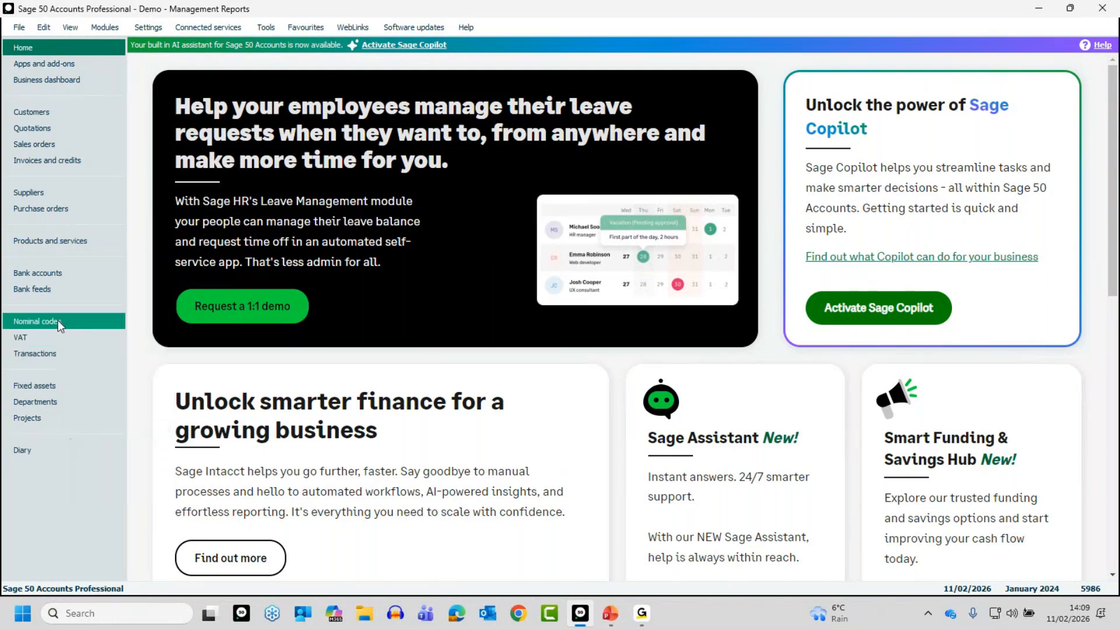
pyautogui.rightClick(74, 482)
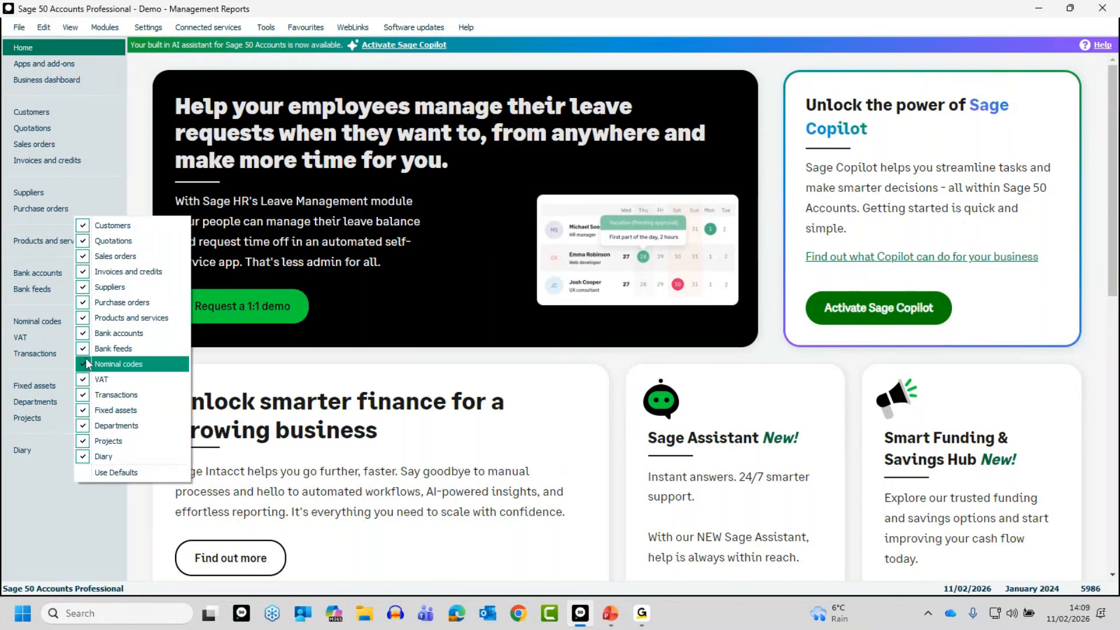
pyautogui.click(37, 537)
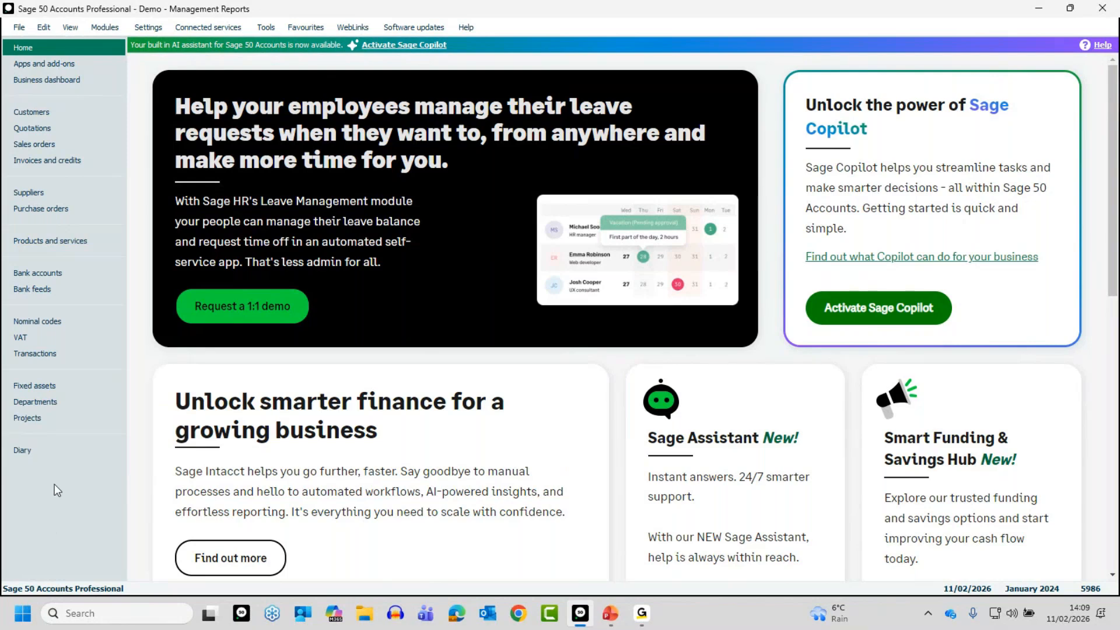
# Step: Show the nominal codes in the Analyser view and expand Total Sales down to the individual Product Sales codes
pyautogui.click(30, 321)
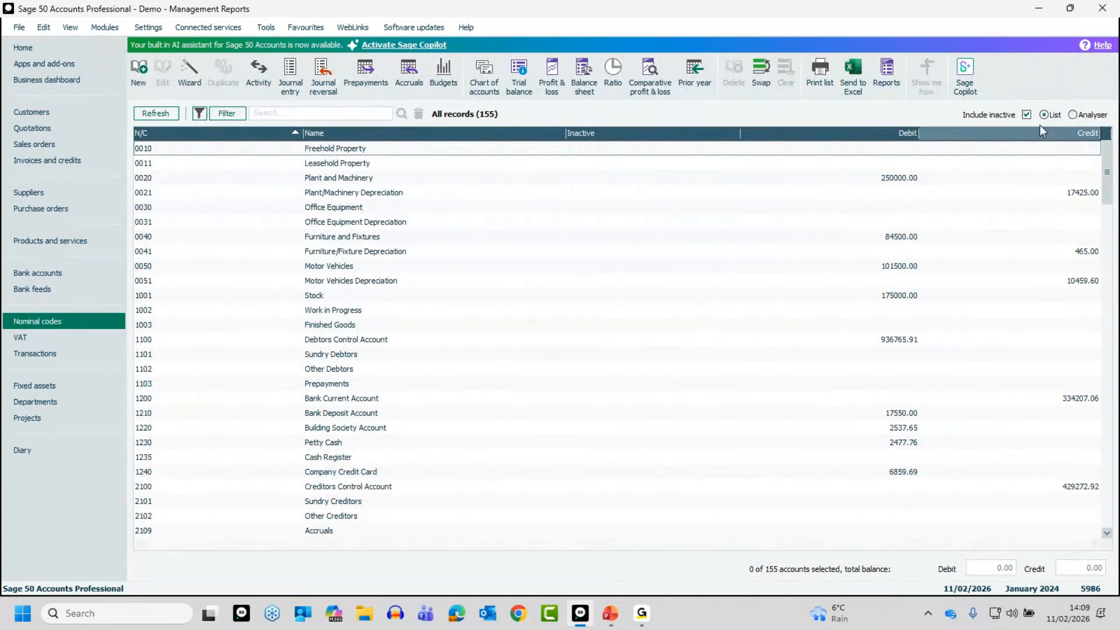
pyautogui.click(1072, 115)
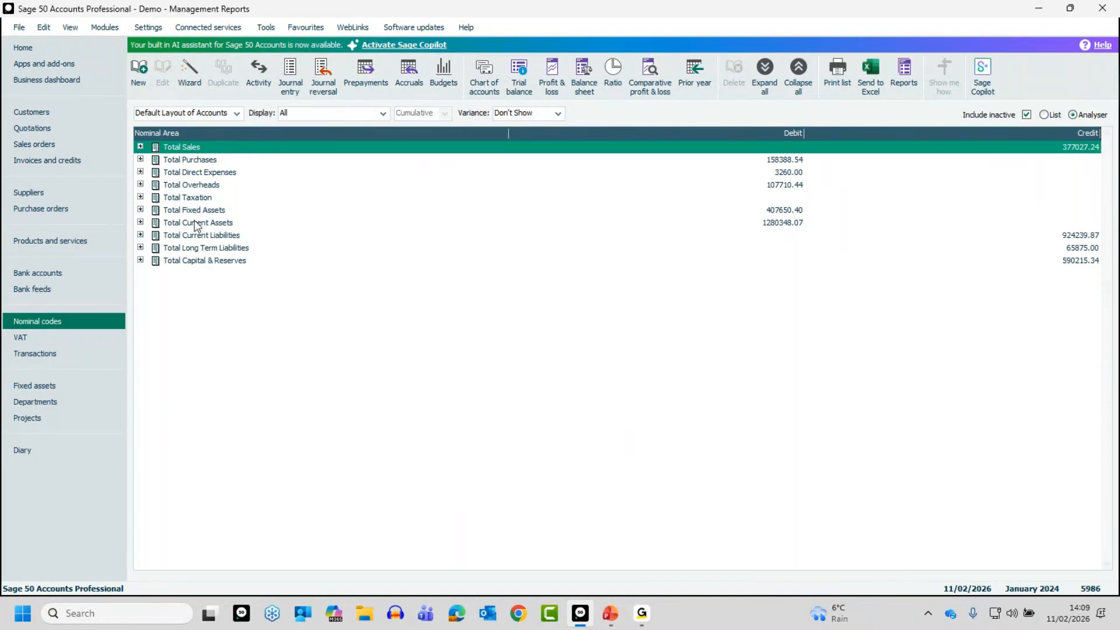
pyautogui.click(140, 146)
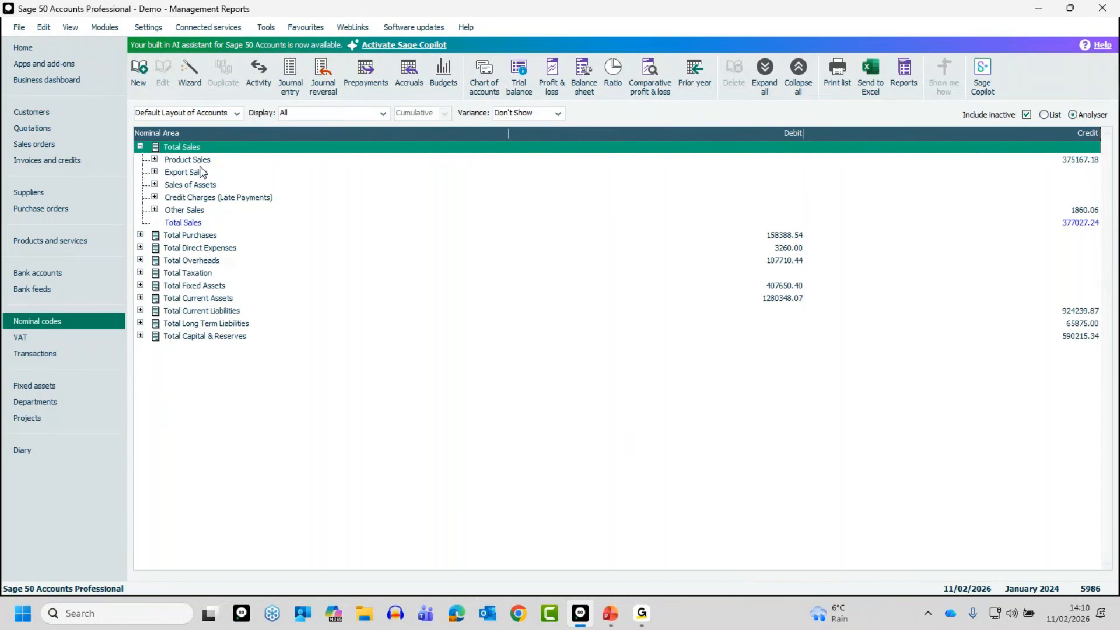
pyautogui.click(155, 160)
pyautogui.click(155, 159)
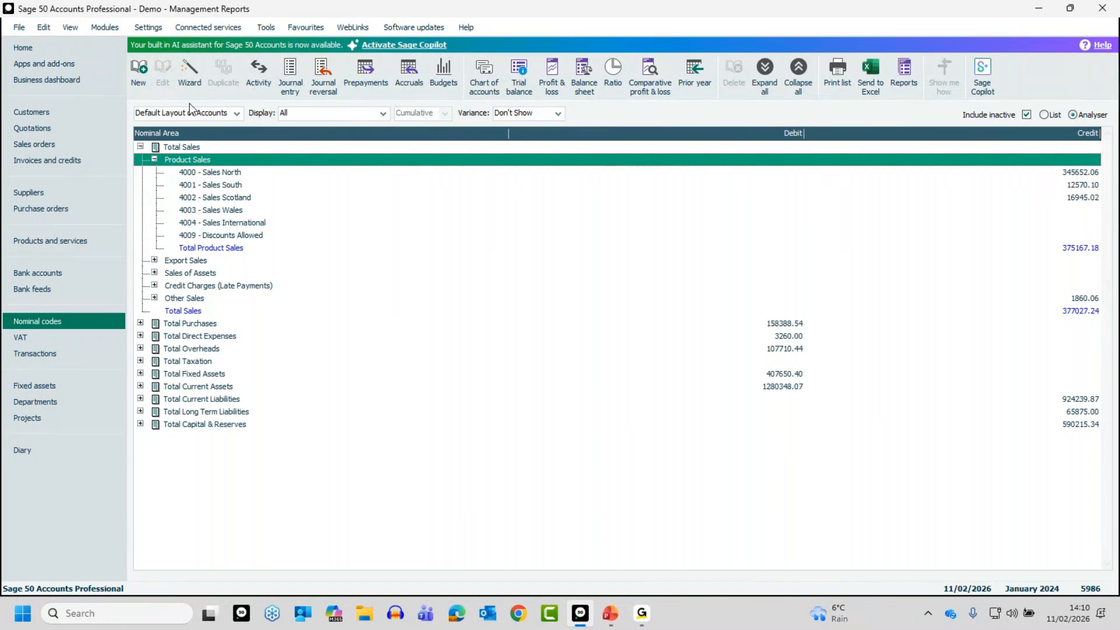
# Step: Switch the chart of accounts layout to Accounts - Detailed Sales and inspect the Sales - North breakdown under Total Sales
pyautogui.click(235, 114)
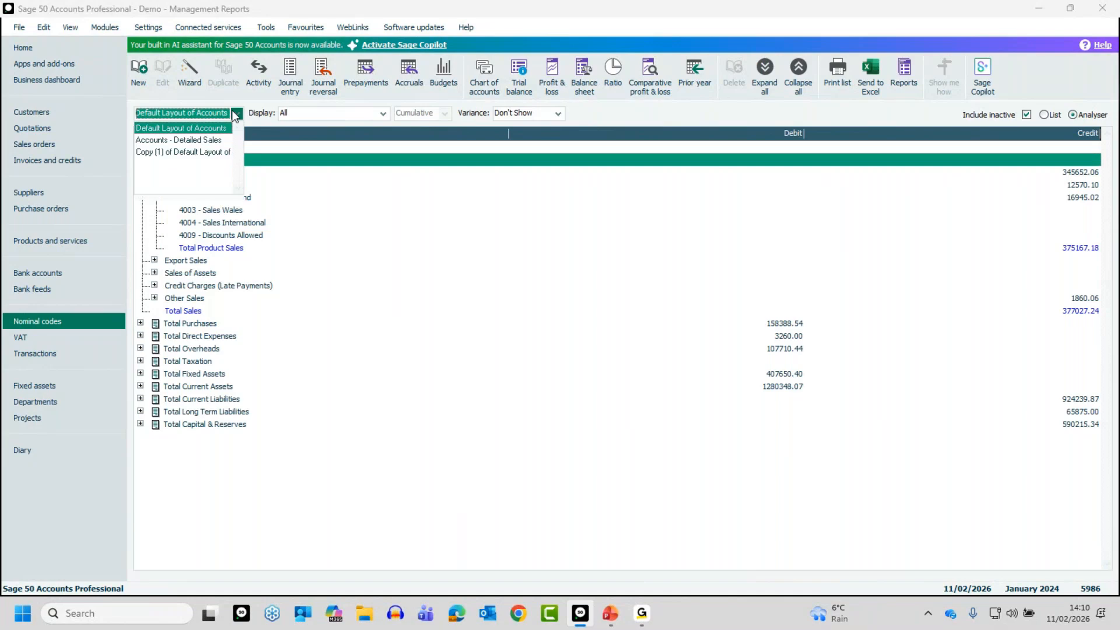
pyautogui.click(185, 142)
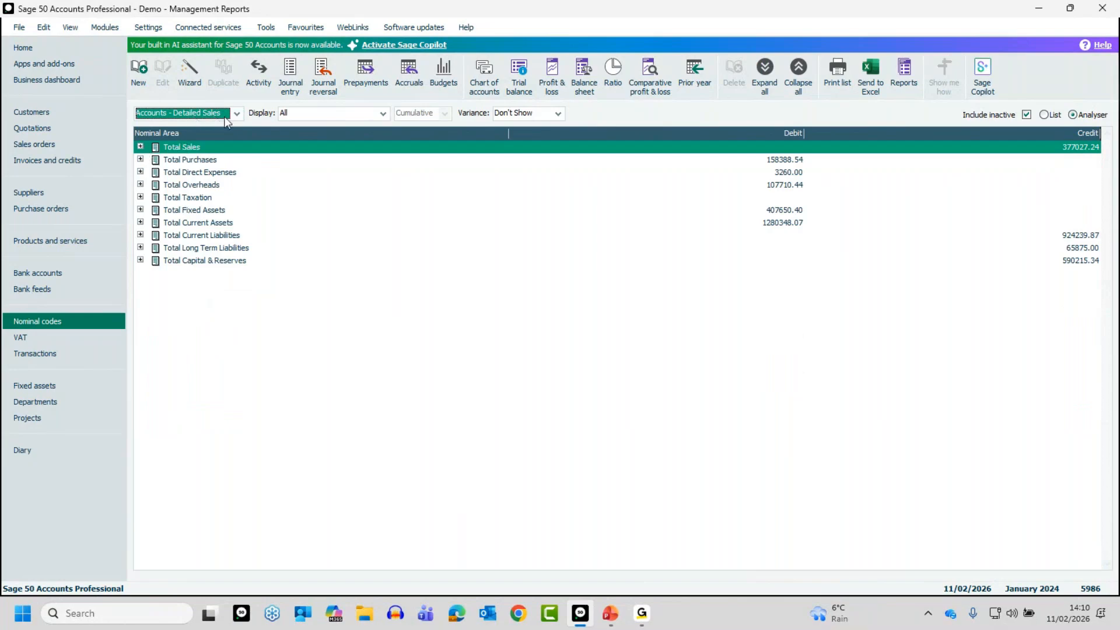
pyautogui.click(141, 146)
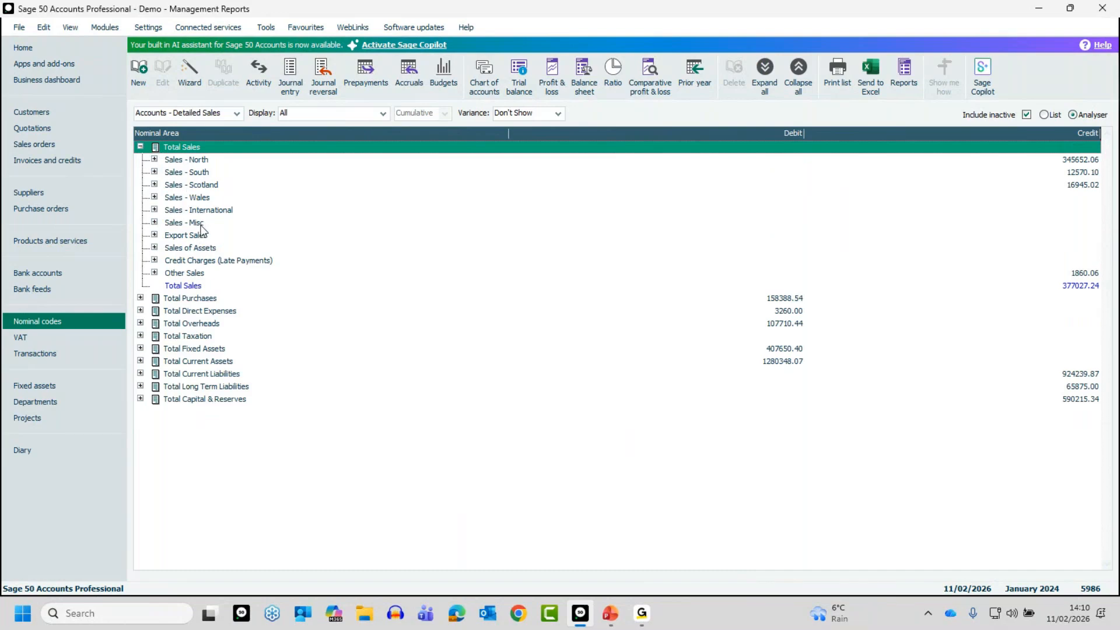
pyautogui.click(154, 159)
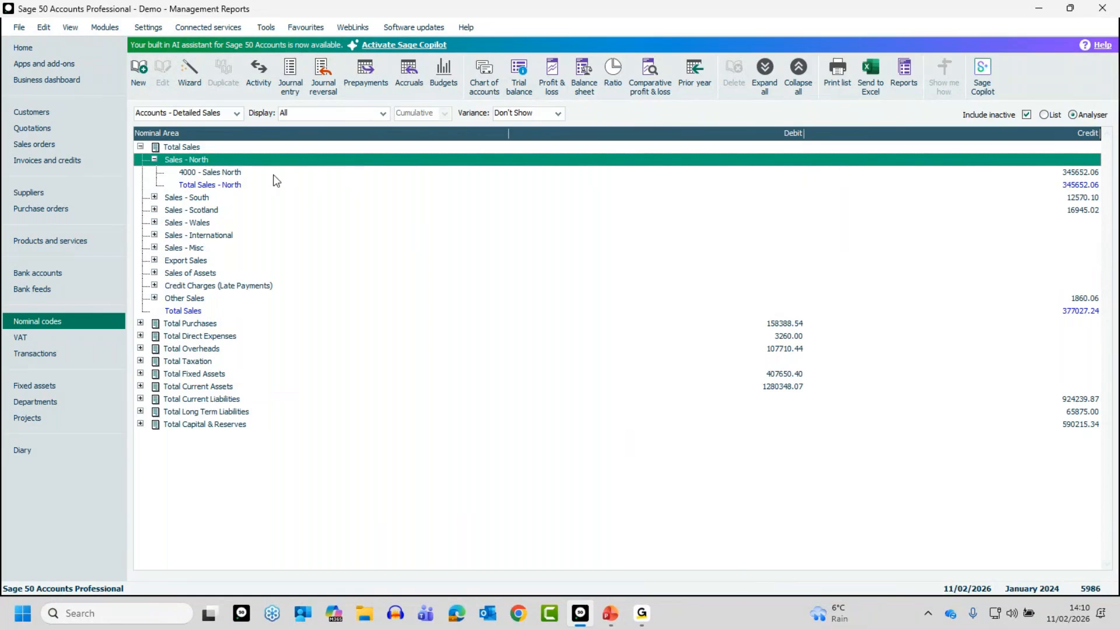
pyautogui.click(155, 159)
pyautogui.click(140, 146)
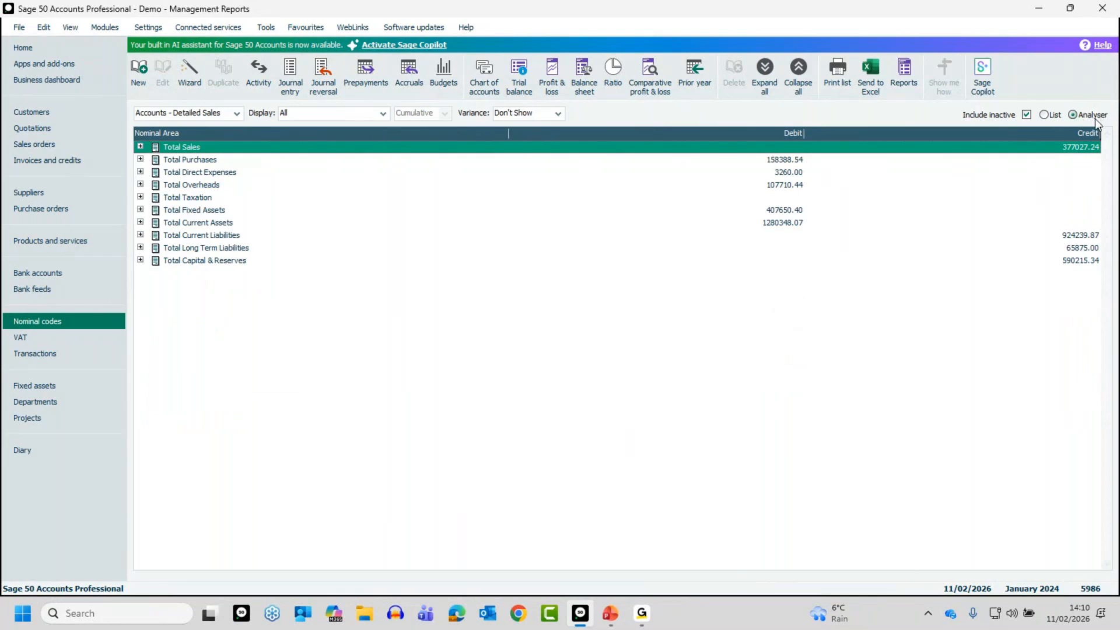
# Step: Search the nominal codes in the List view for "depreciation" and remove the search
pyautogui.click(1044, 115)
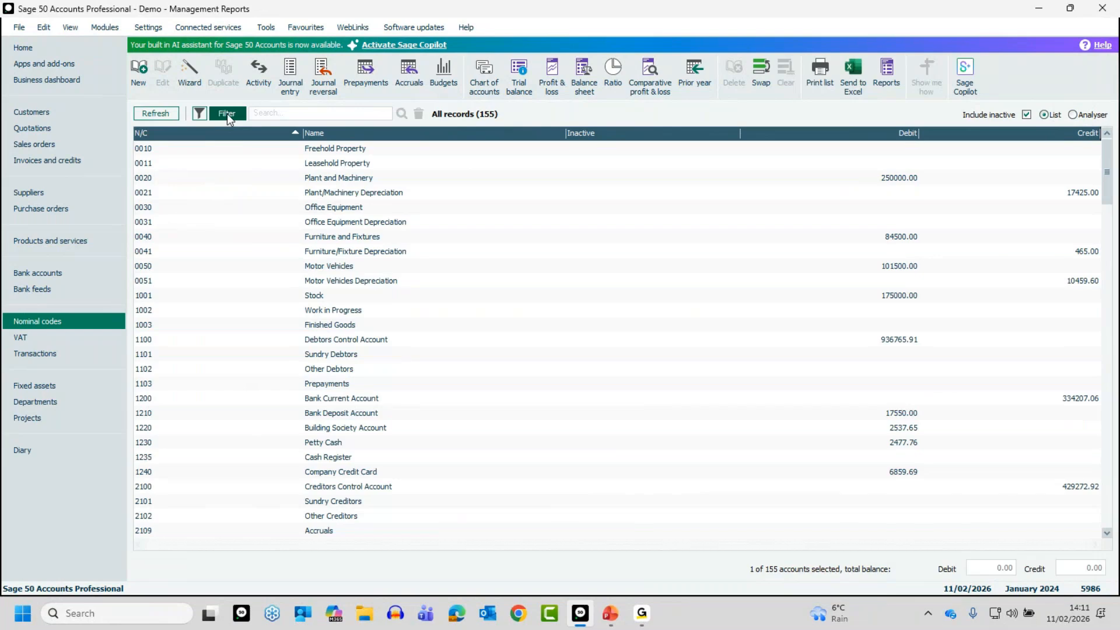
pyautogui.click(280, 116)
pyautogui.write('deprecaition')
pyautogui.press('BackSpace')
pyautogui.press('BackSpace')
pyautogui.press('BackSpace')
pyautogui.press('BackSpace')
pyautogui.press('BackSpace')
pyautogui.press('BackSpace')
pyautogui.write('iation')
pyautogui.click(401, 115)
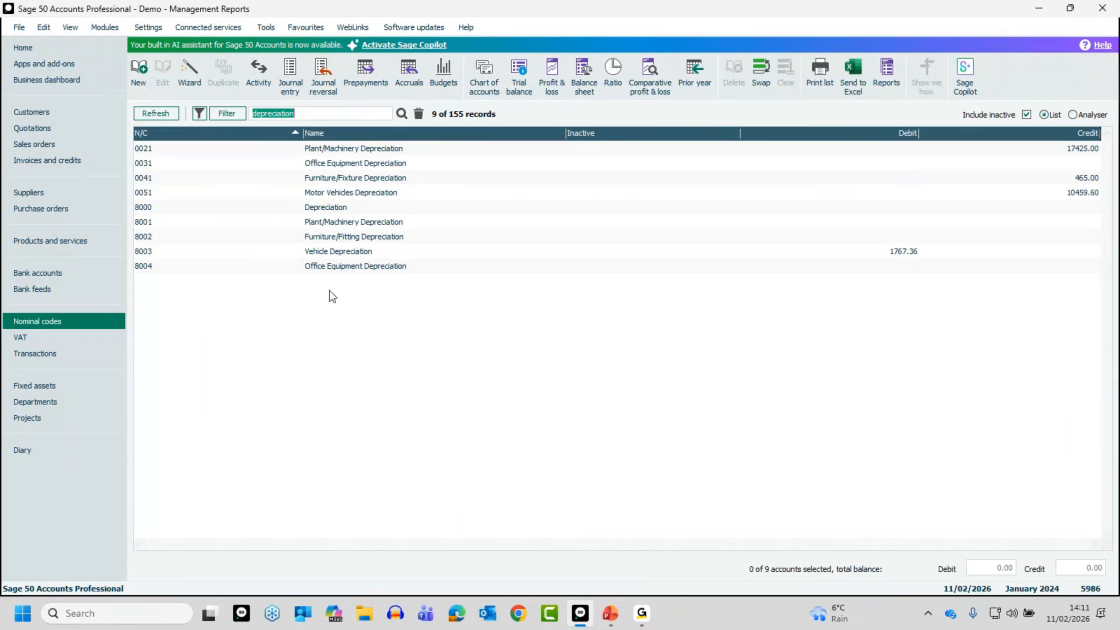
pyautogui.click(418, 114)
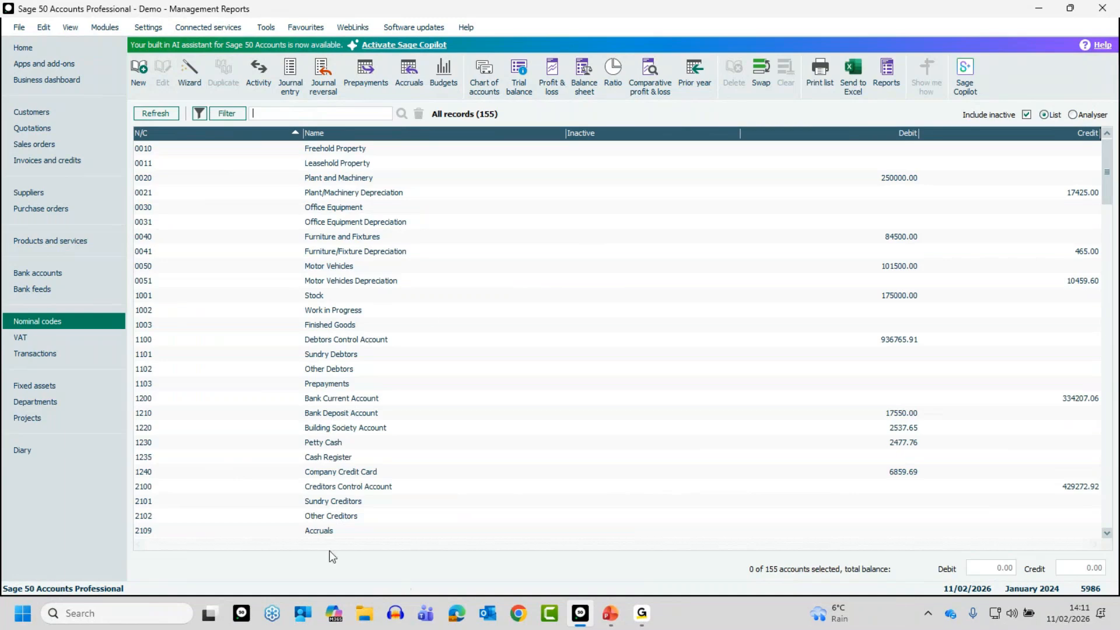
pyautogui.hotkey('alt', 'Tab')
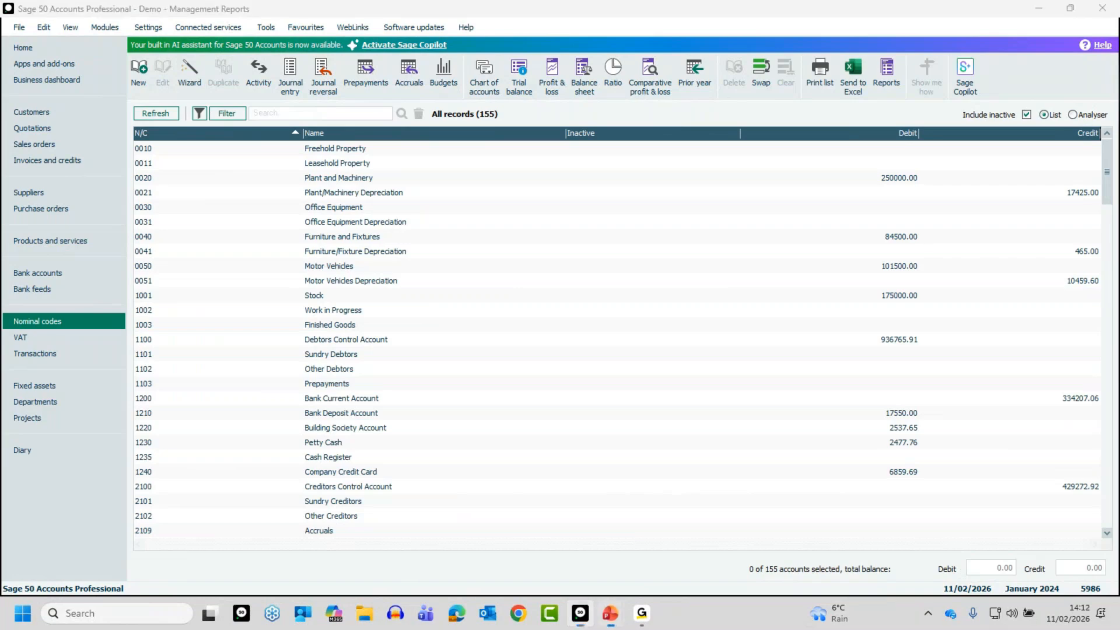
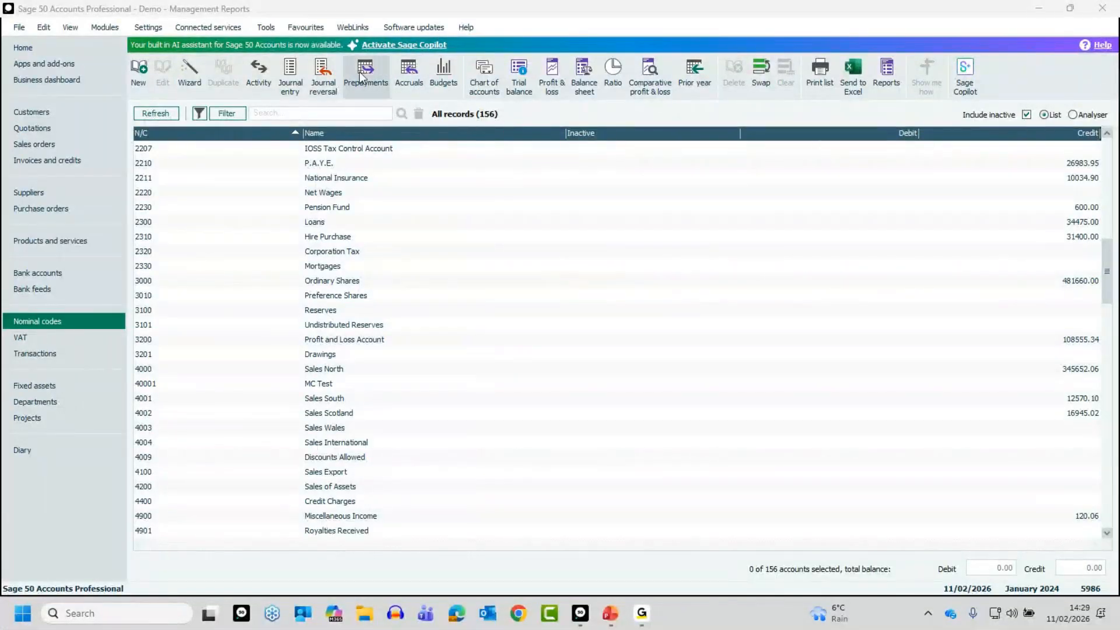
# Step: Start a new nominal record and enter 4010 as its nominal code
pyautogui.click(140, 68)
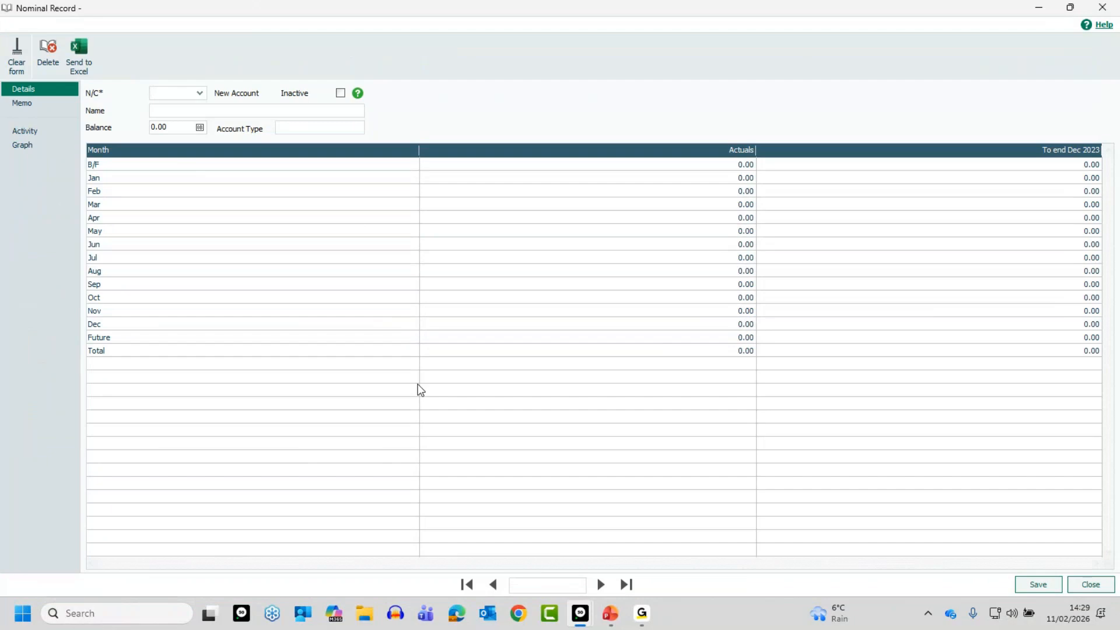
pyautogui.write('4')
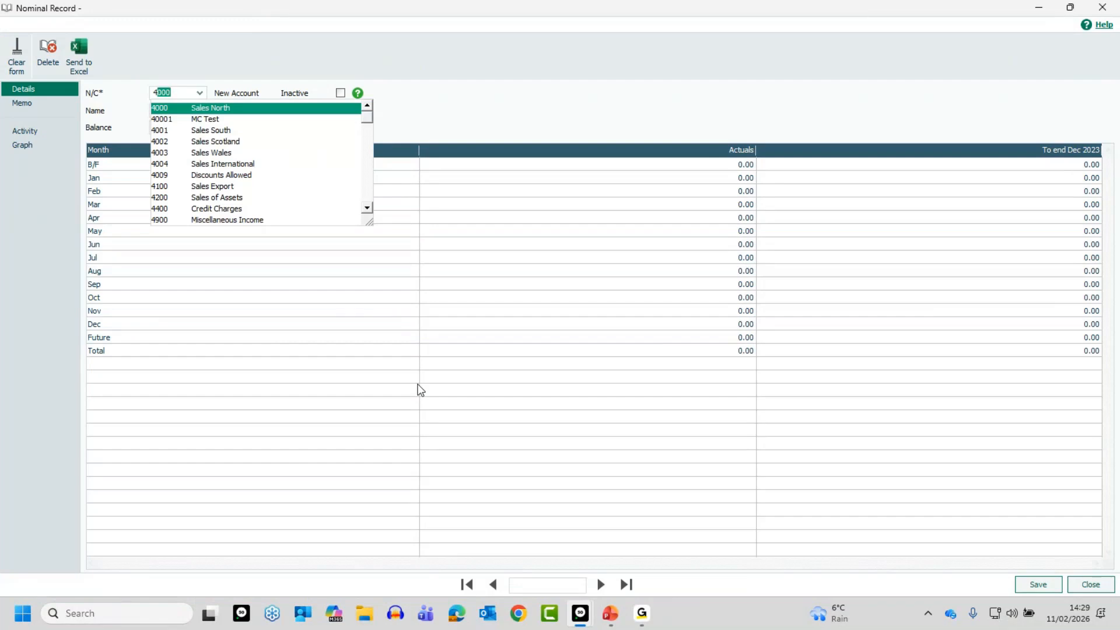
pyautogui.write('0')
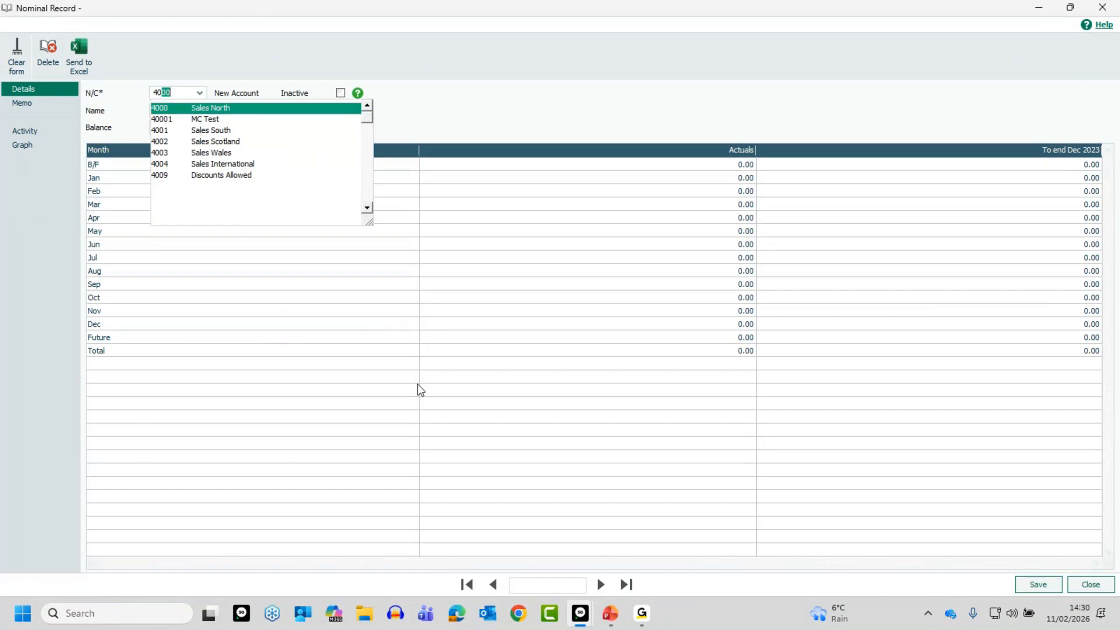
pyautogui.write('10')
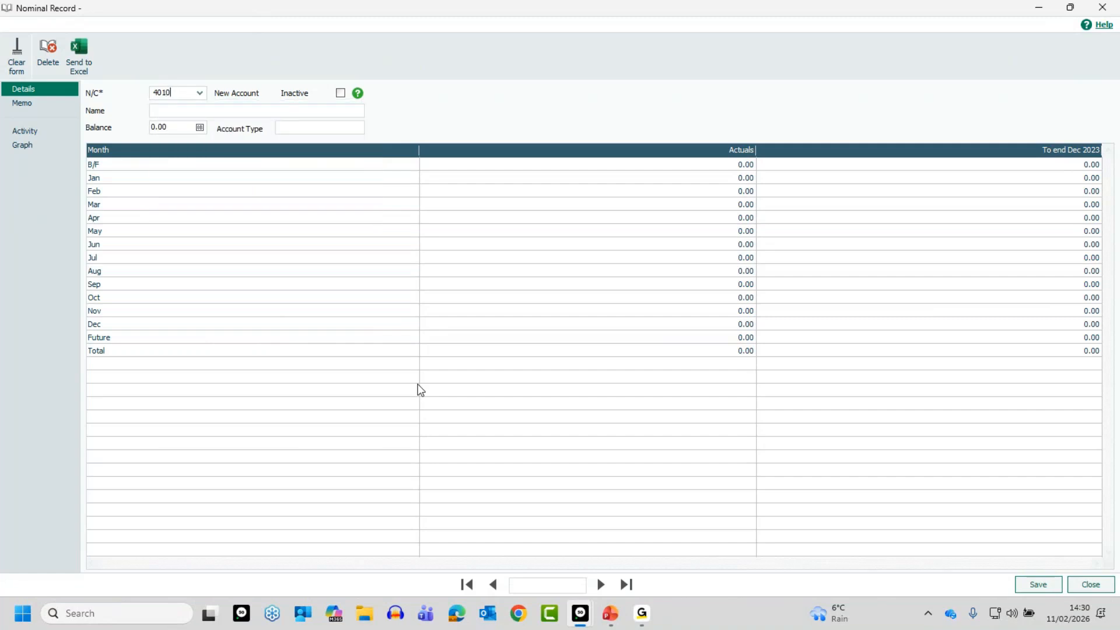
pyautogui.press('Tab')
# Step: Call up the existing nominal code 4000 in the record form, discarding the unsaved new record
pyautogui.moveTo(173, 93); pyautogui.dragTo(153, 95)
pyautogui.write('400')
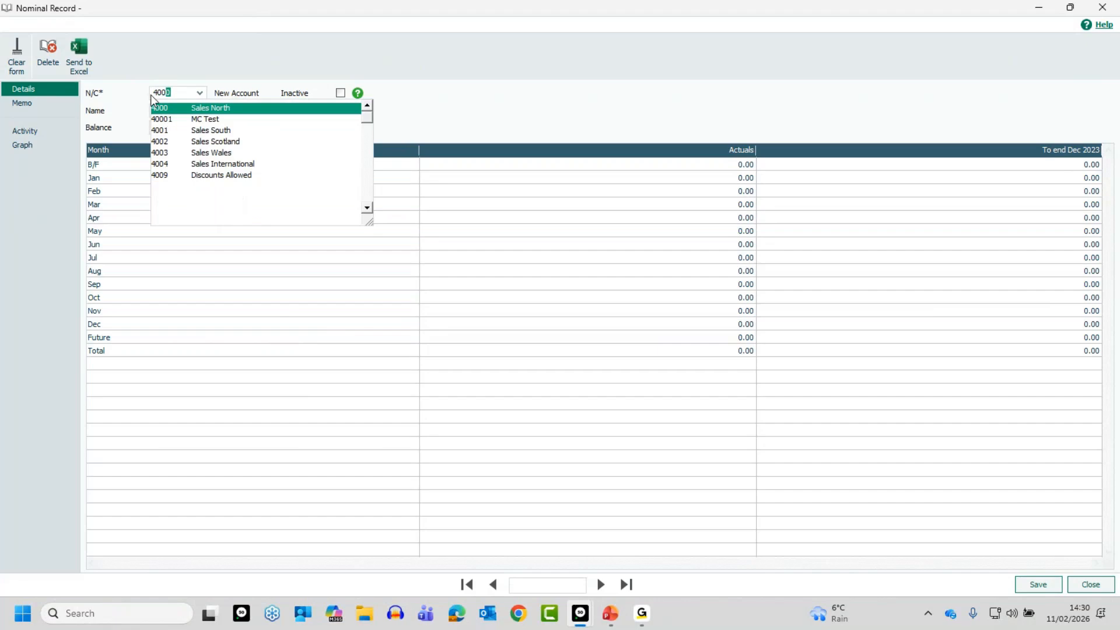
pyautogui.write('0')
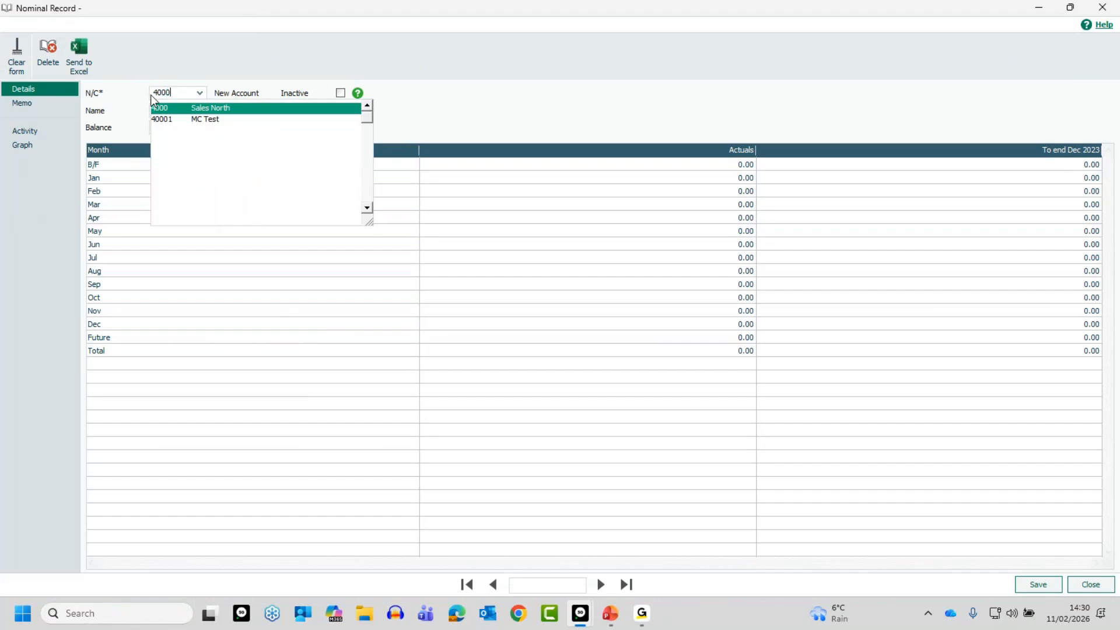
pyautogui.press('Tab')
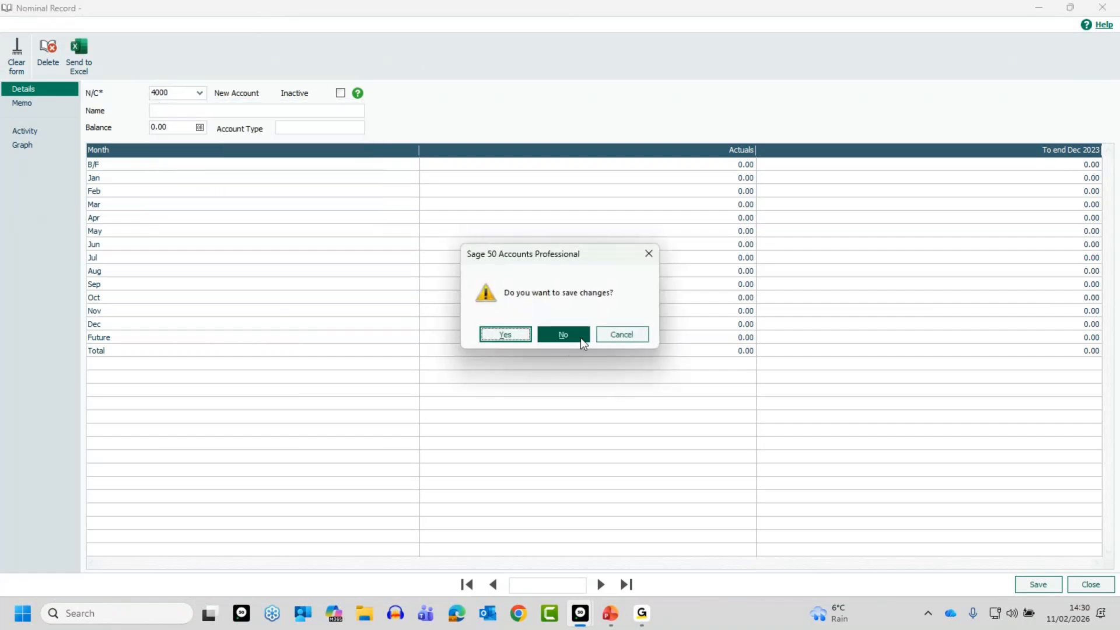
pyautogui.click(578, 338)
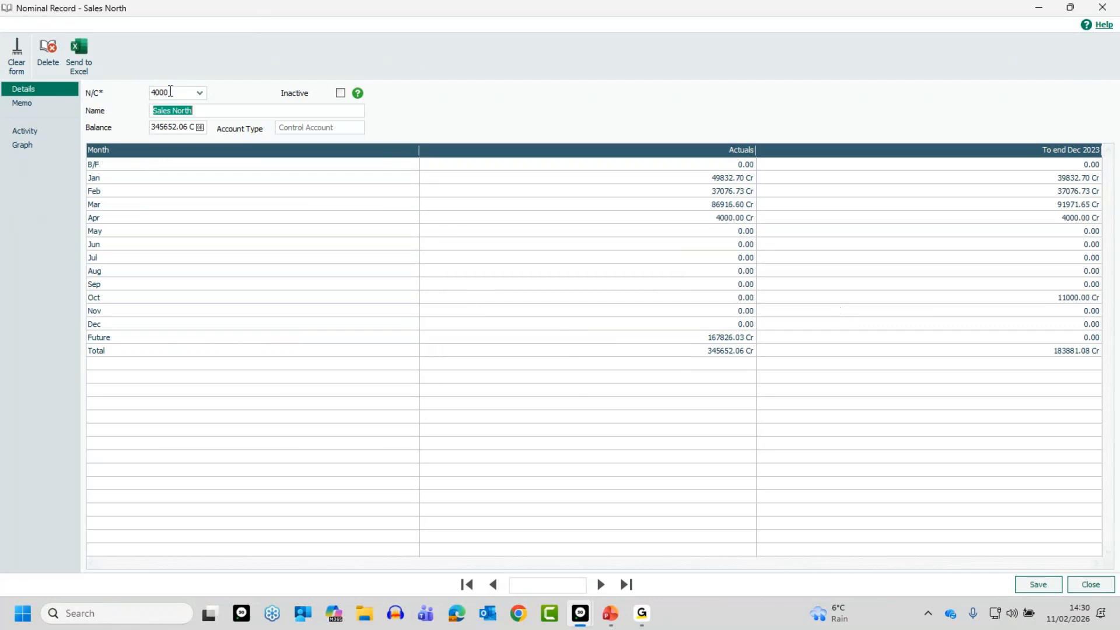
# Step: Create and save nominal code 4010, named "Product Sales - " followed by the salesperson's first name
pyautogui.click(162, 92)
pyautogui.write('4010')
pyautogui.press('Tab')
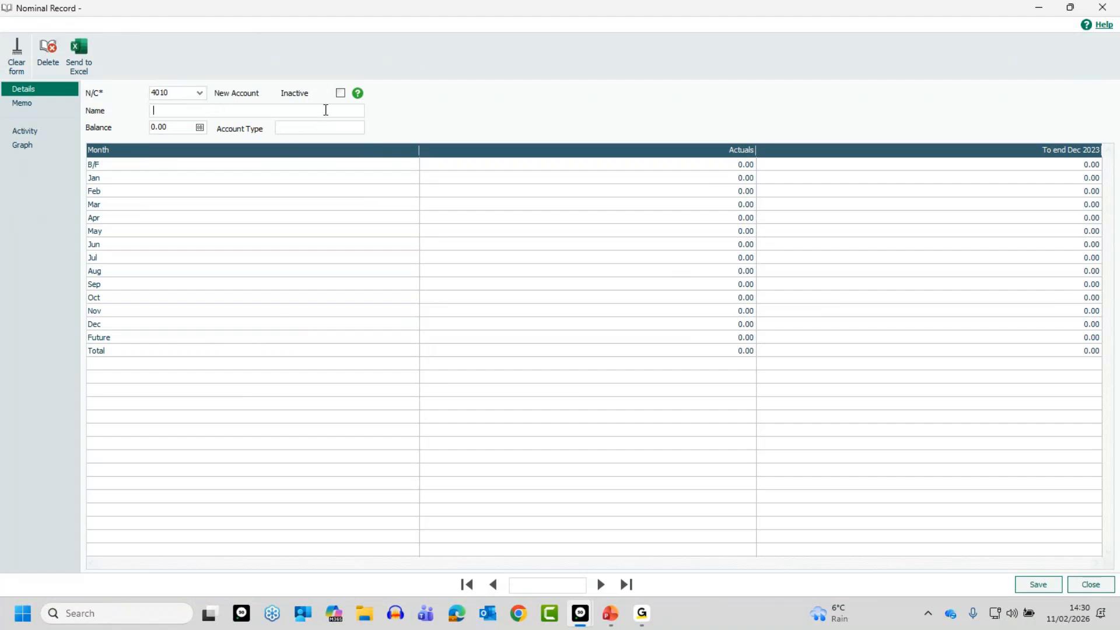
pyautogui.write('P')
pyautogui.write('rodcut')
pyautogui.press('BackSpace')
pyautogui.press('BackSpace')
pyautogui.press('BackSpace')
pyautogui.write('uct Sales - Laura')
pyautogui.press('Tab')
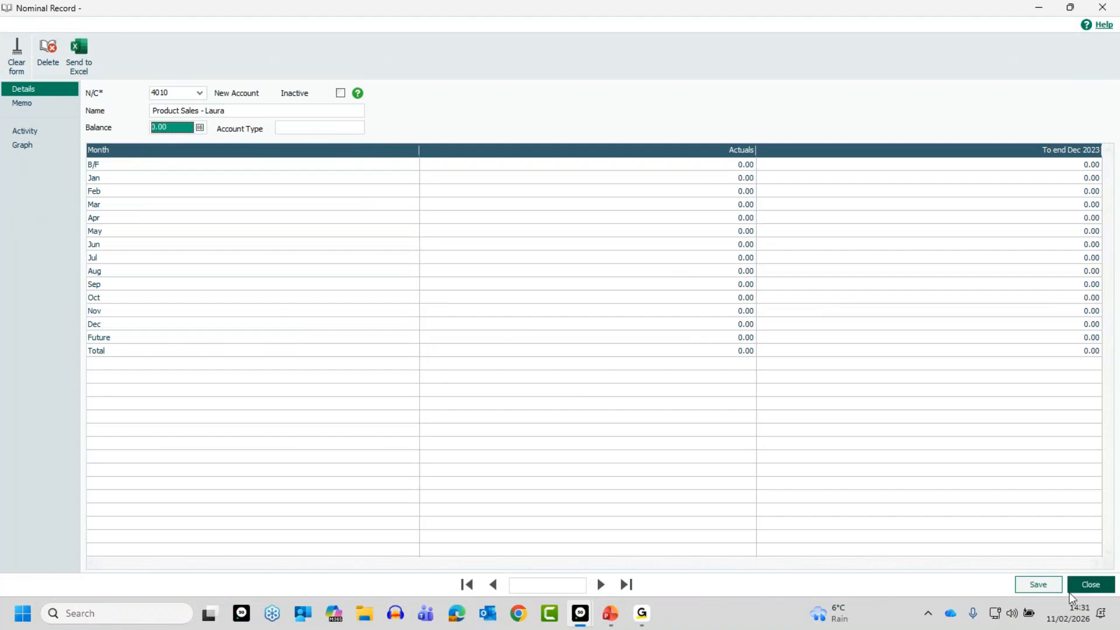
pyautogui.click(1043, 591)
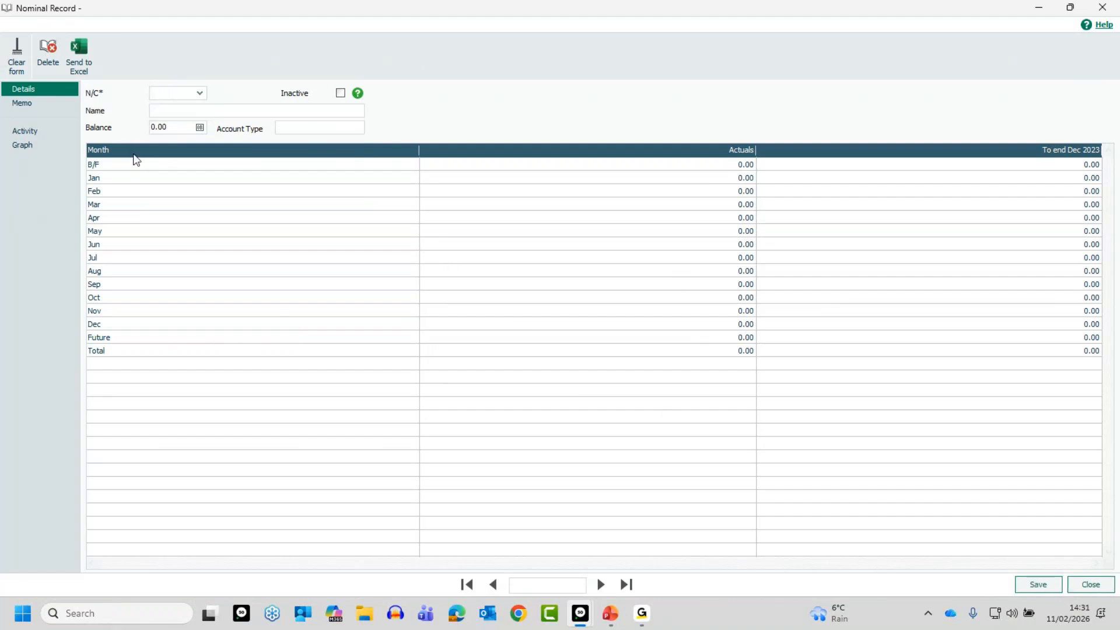
# Step: Look up the saved nominal code 4010 in the record form and close the record
pyautogui.write('4010')
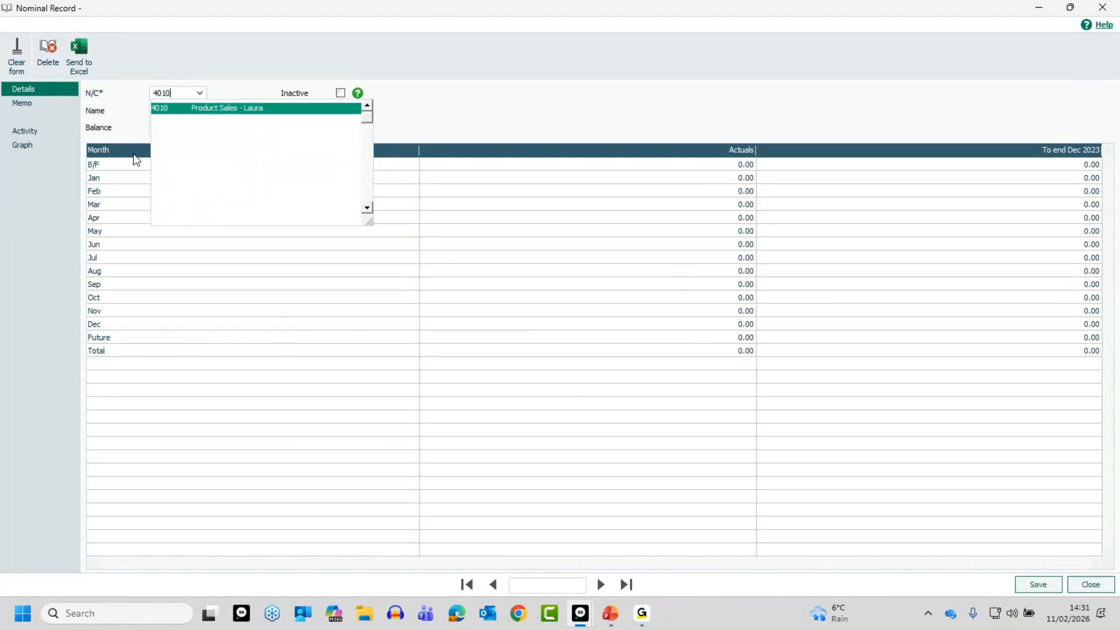
pyautogui.press('Tab')
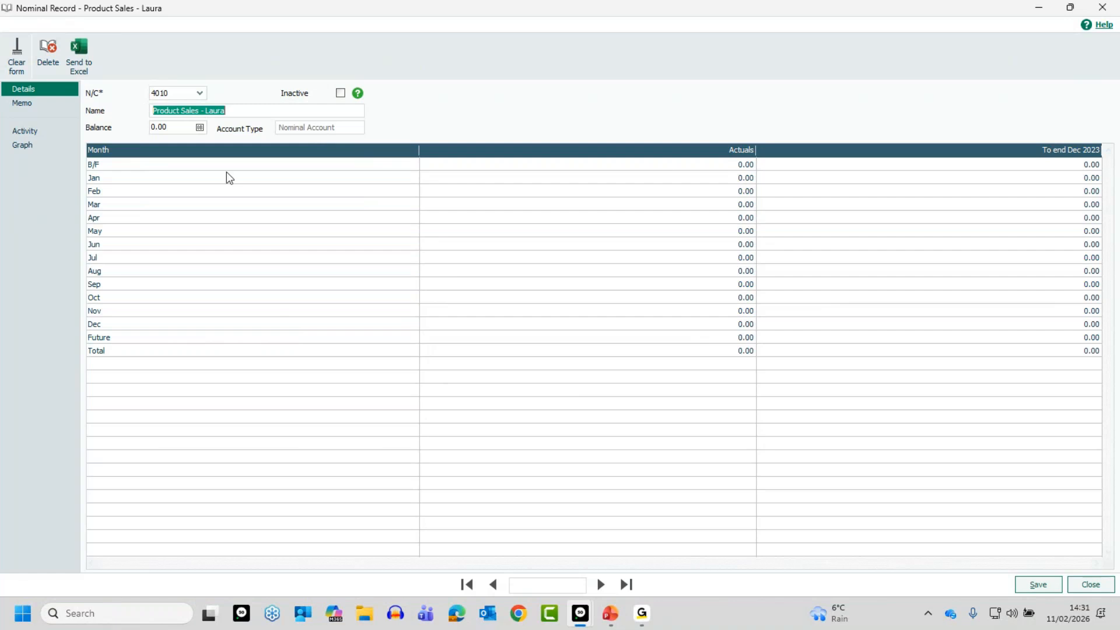
pyautogui.click(1091, 585)
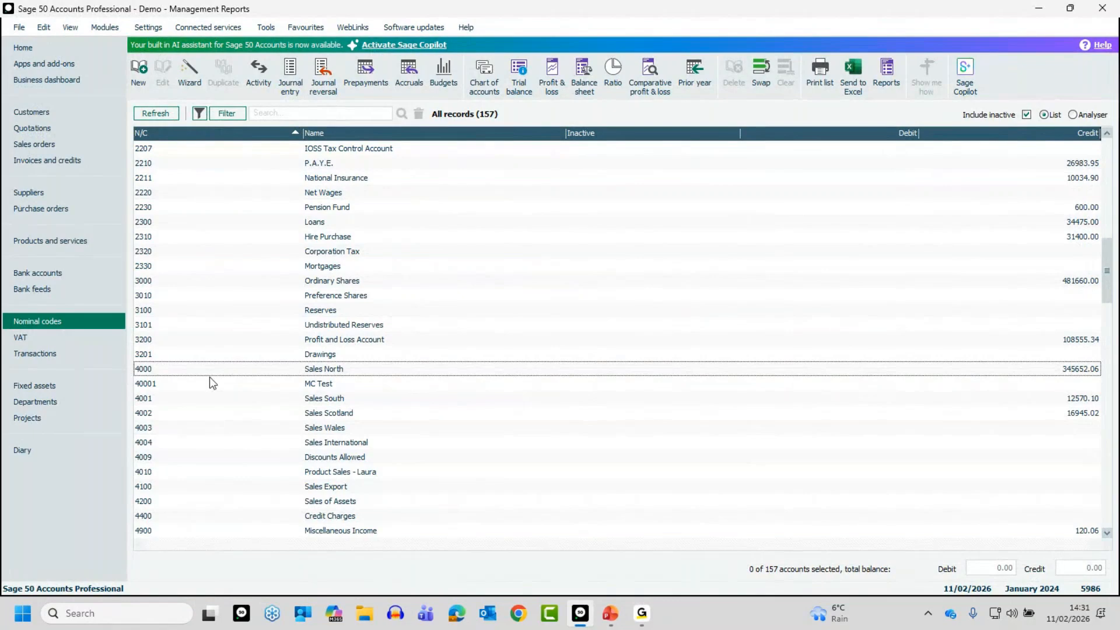
# Step: Start the new nominal wizard and name the account "Product Sales - " followed by the second salesperson's first name
pyautogui.click(188, 68)
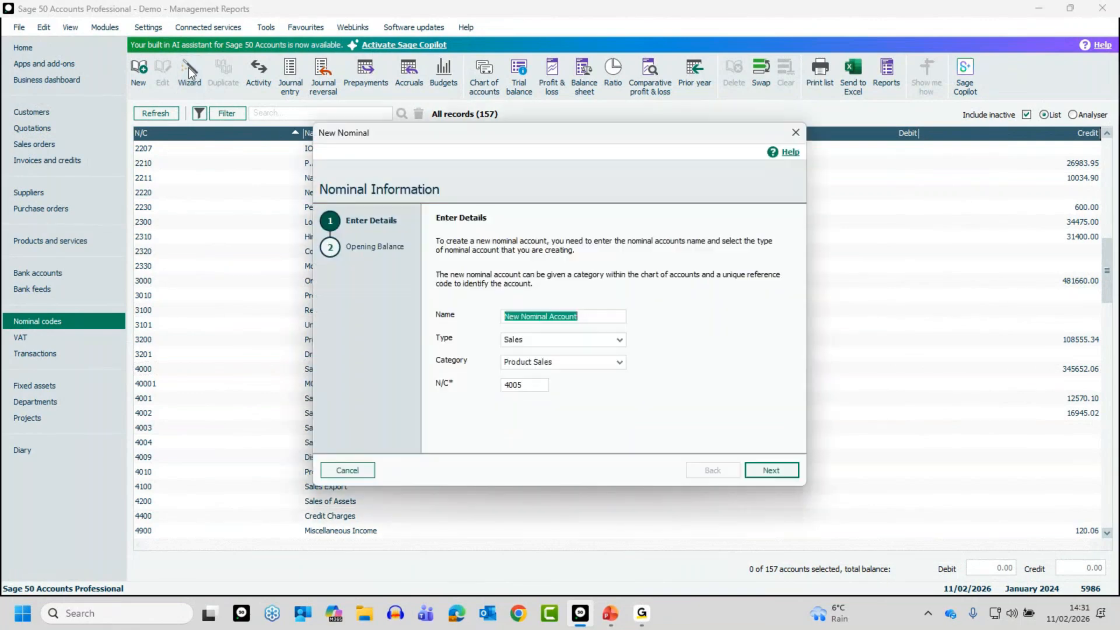
pyautogui.write('Pro')
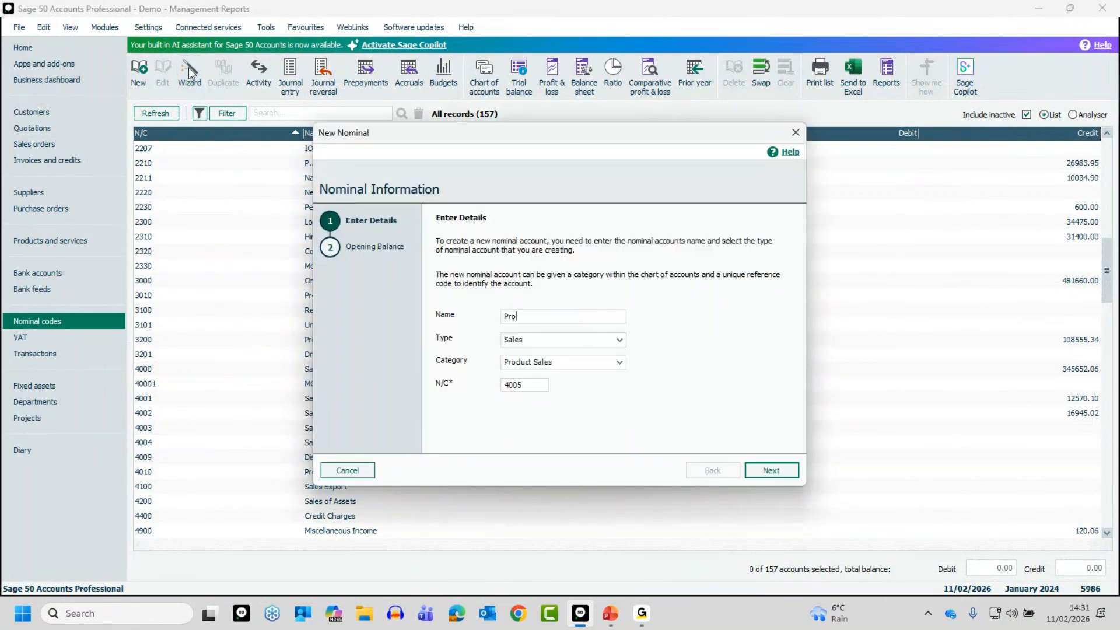
pyautogui.write('duct Sales - Michael')
# Step: Choose Sales as the type and Product Sales as the category for the new nominal account
pyautogui.click(618, 340)
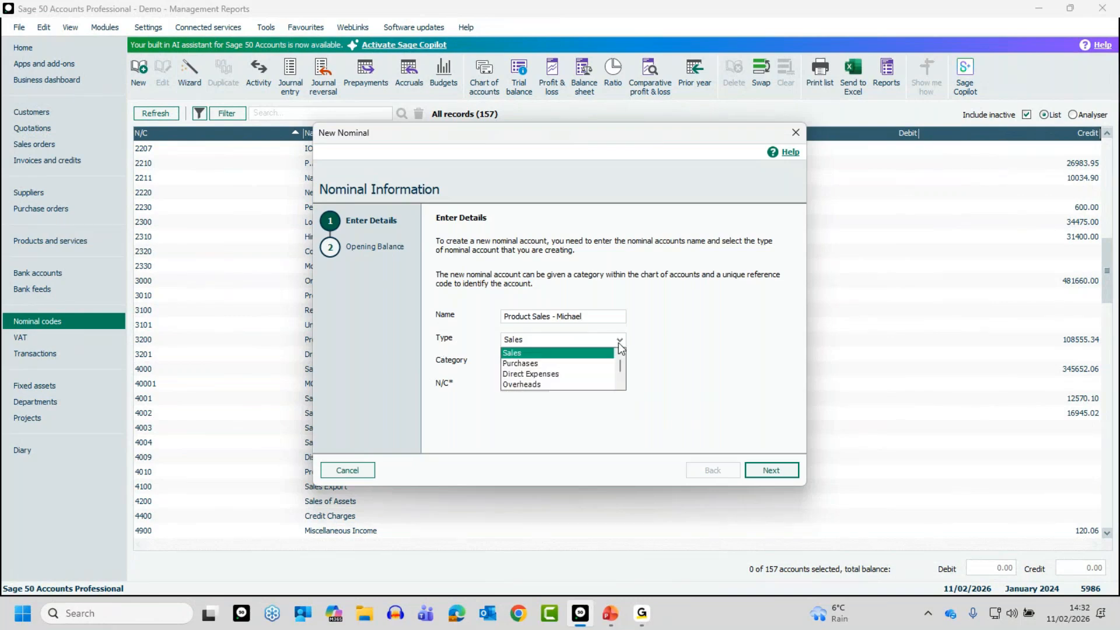
pyautogui.click(526, 353)
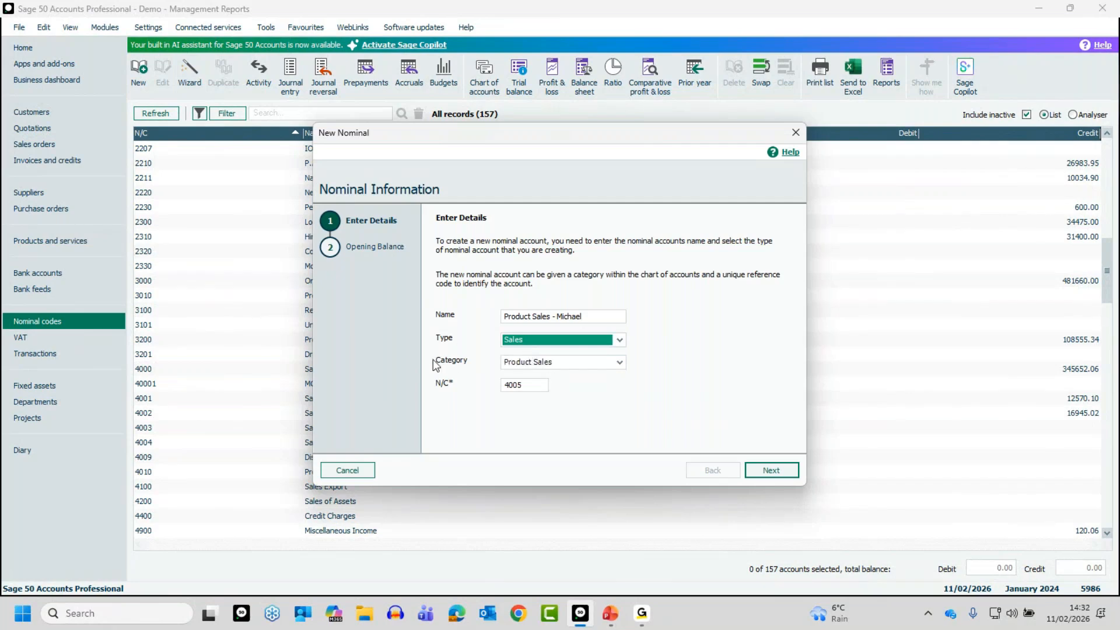
pyautogui.click(618, 364)
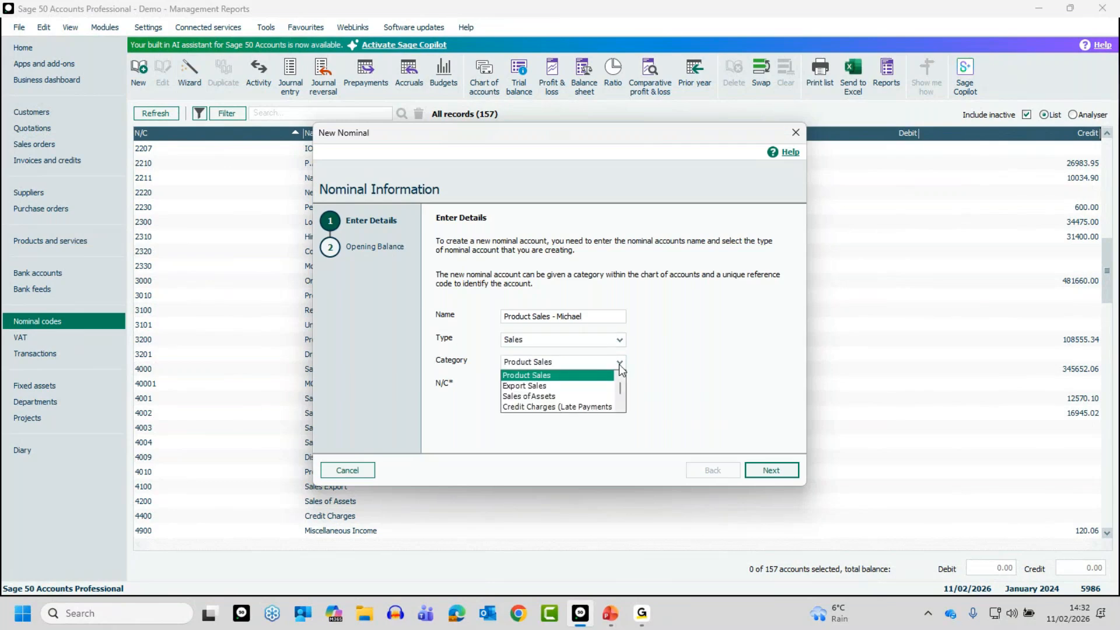
pyautogui.click(525, 375)
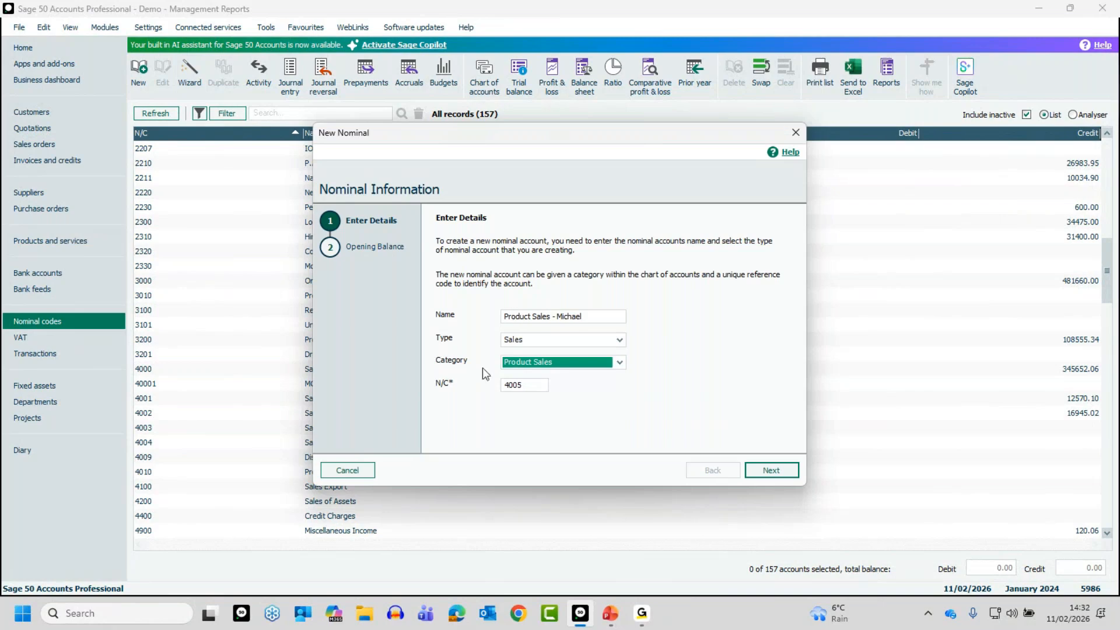
# Step: Set the nominal code to 4011 and create the account without an opening balance
pyautogui.click(527, 384)
pyautogui.press('BackSpace')
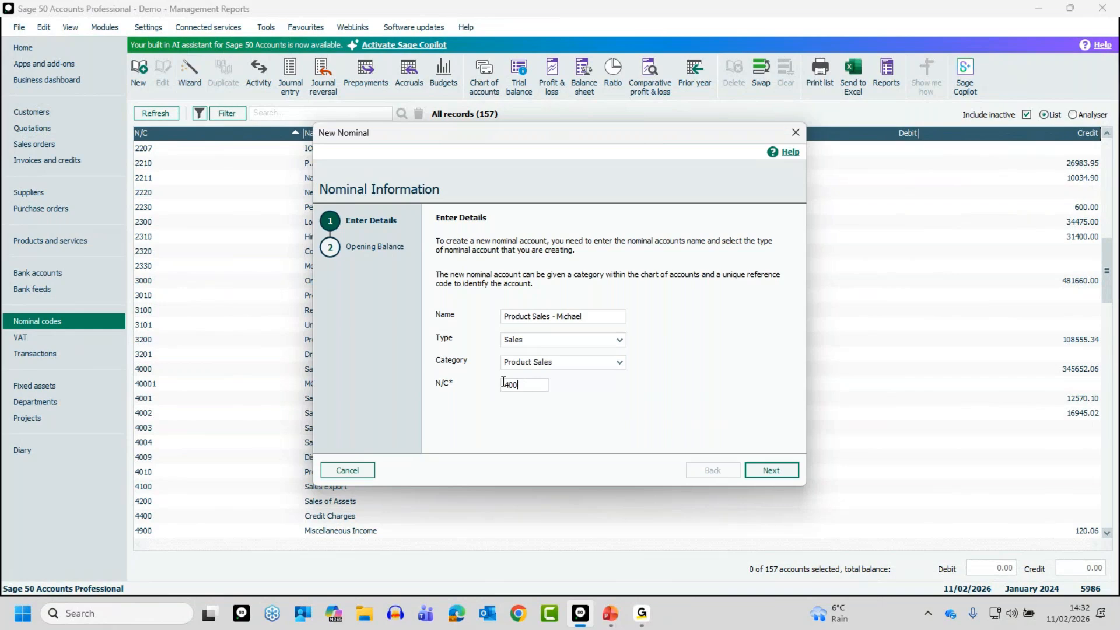
pyautogui.press('BackSpace')
pyautogui.write('11')
pyautogui.click(770, 471)
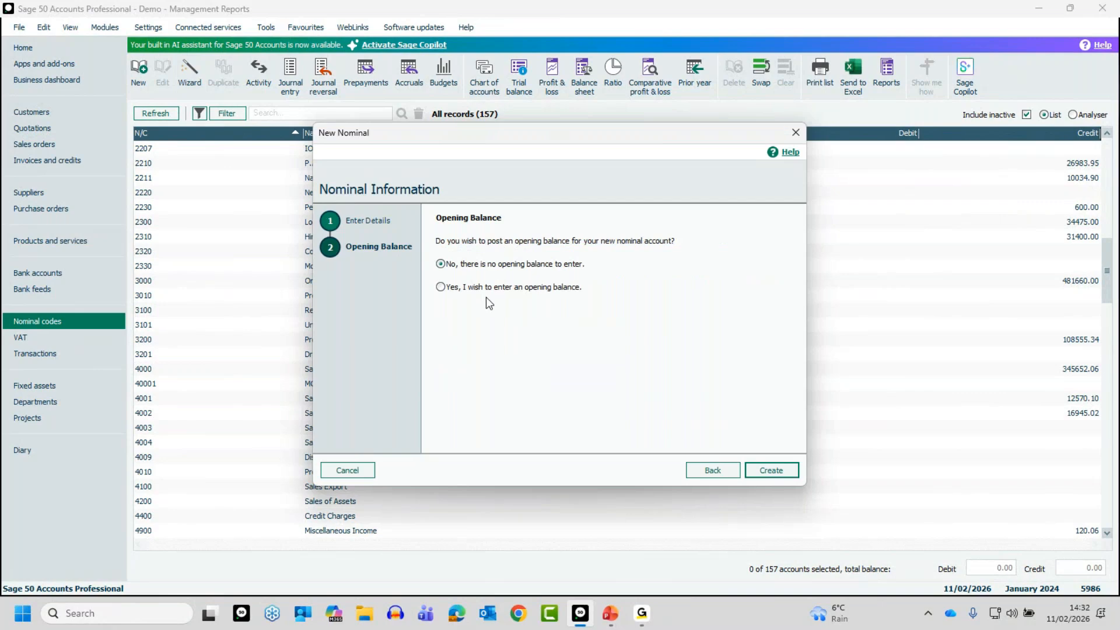
pyautogui.click(772, 470)
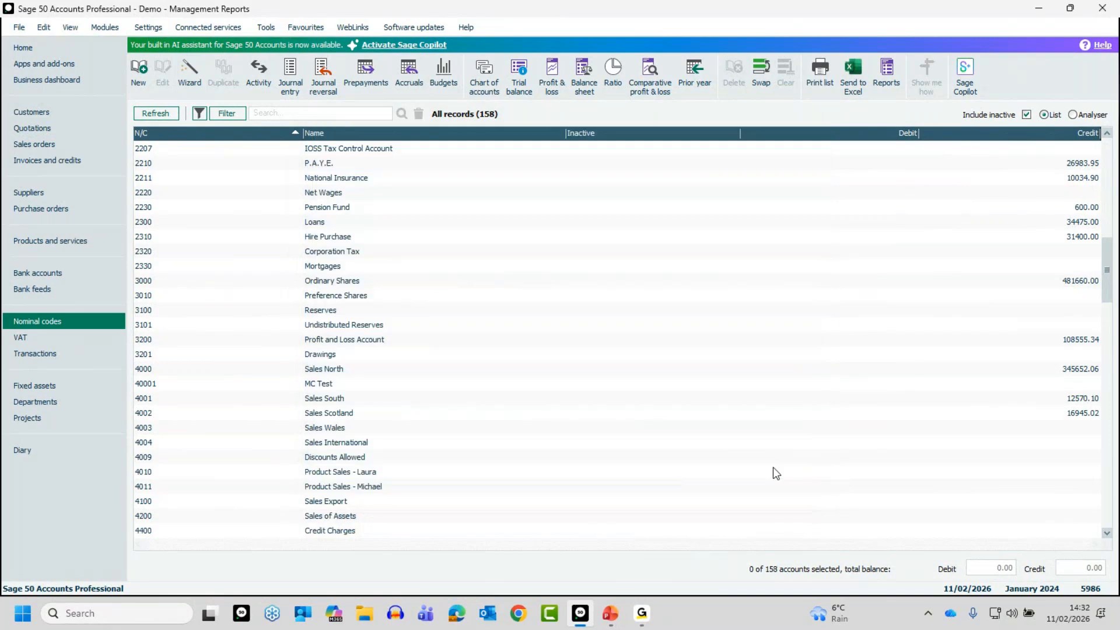
# Step: Select nominal codes 4010 and 4011 in the list and deselect them again
pyautogui.click(208, 476)
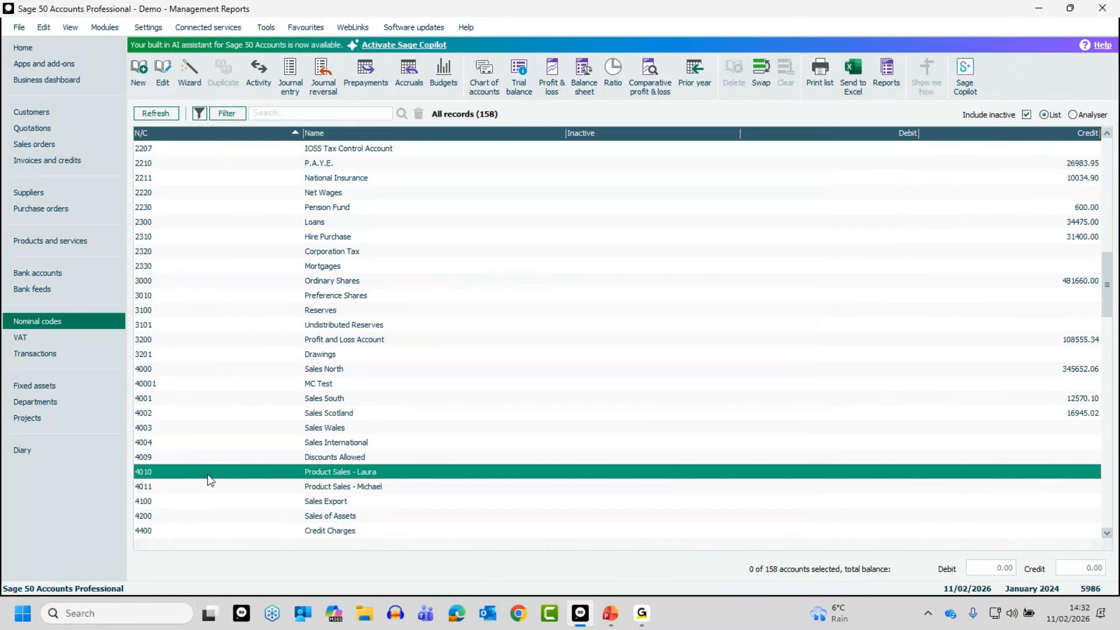
pyautogui.click(210, 483)
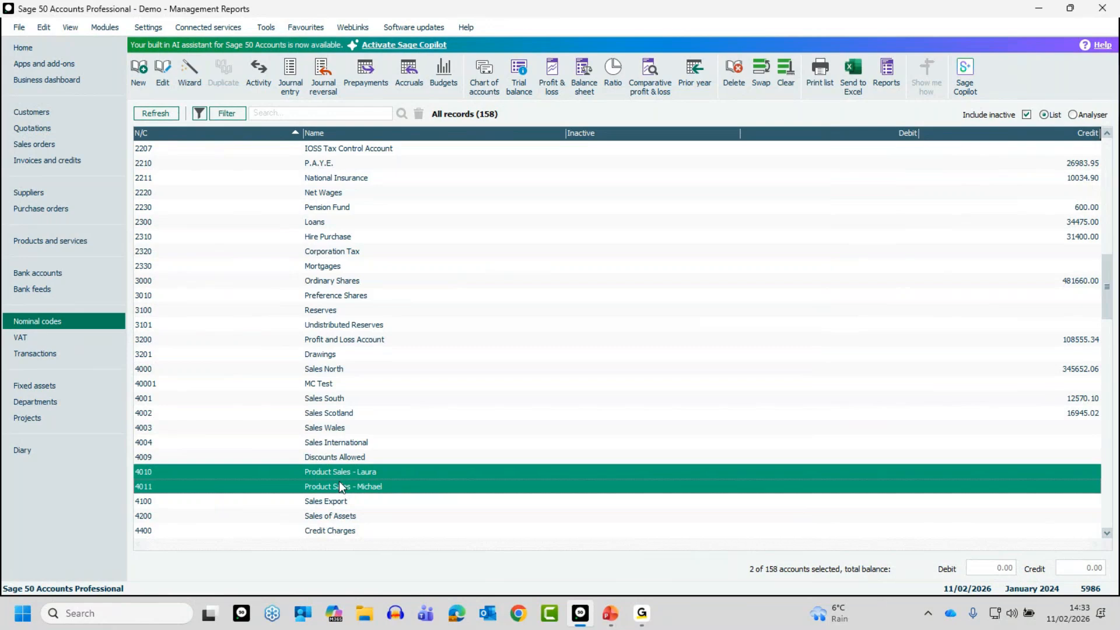
pyautogui.click(324, 471)
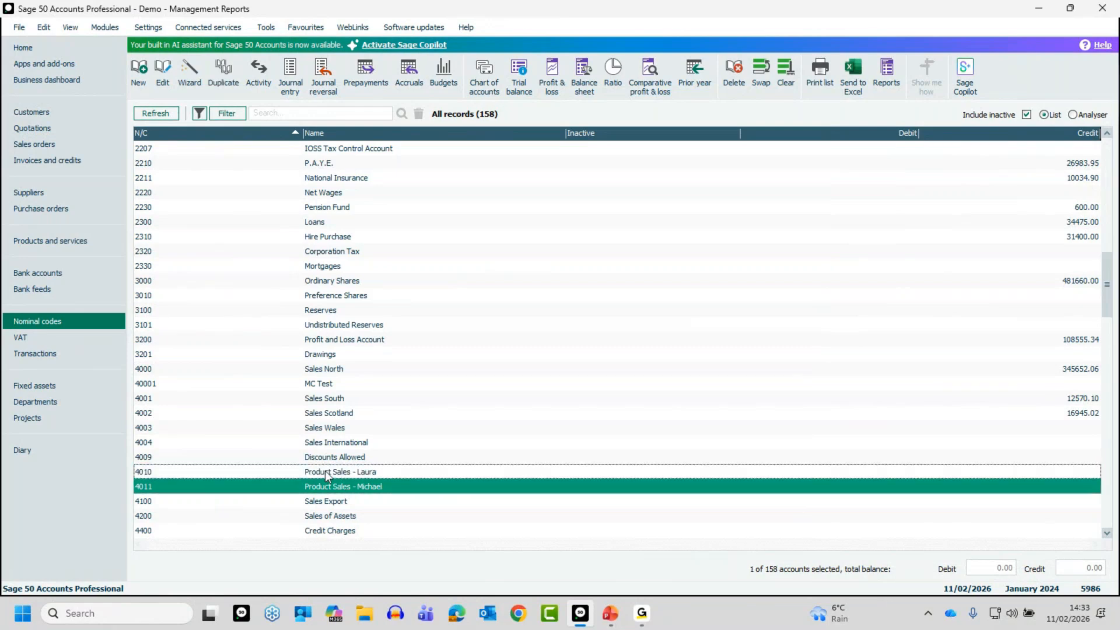
pyautogui.click(317, 489)
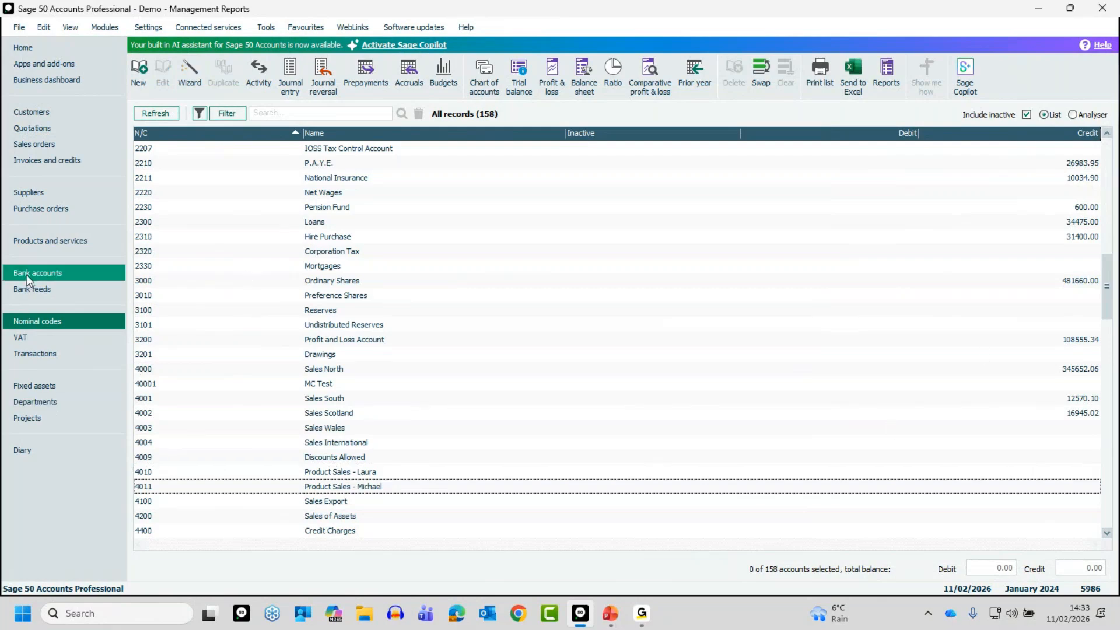
# Step: Open a duplicate record of nominal code 4011 and close it without saving
pyautogui.click(221, 489)
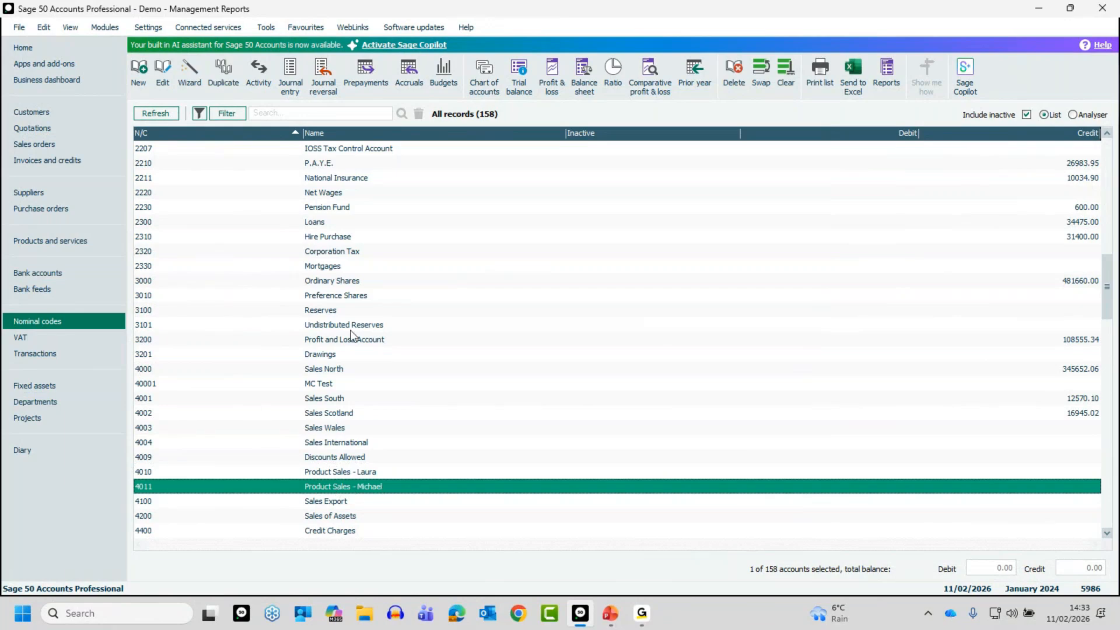
pyautogui.click(227, 69)
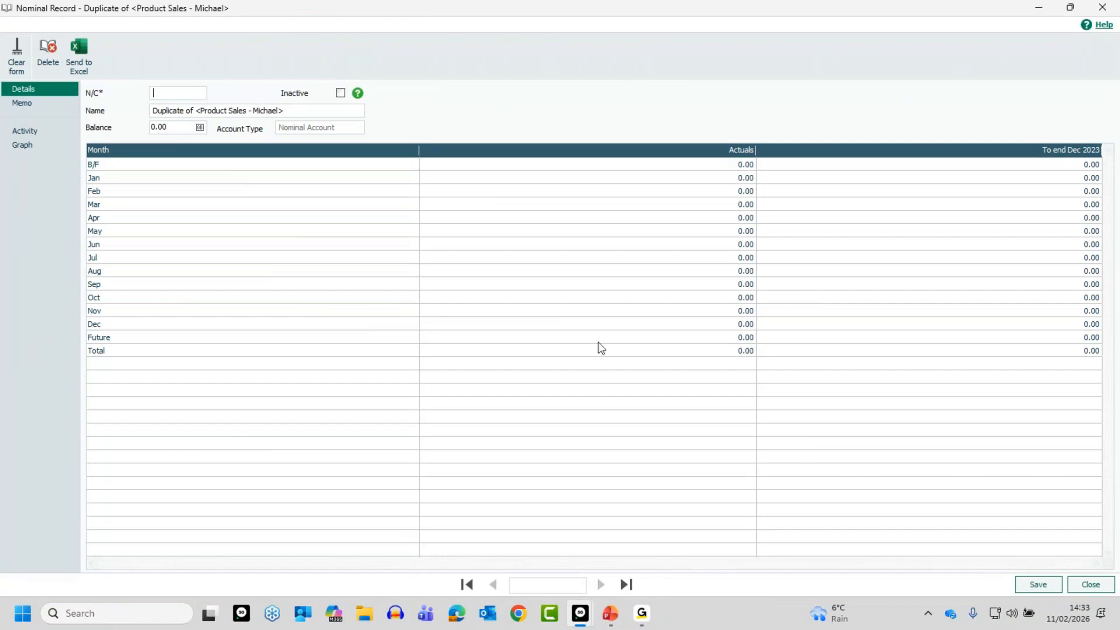
pyautogui.click(1077, 584)
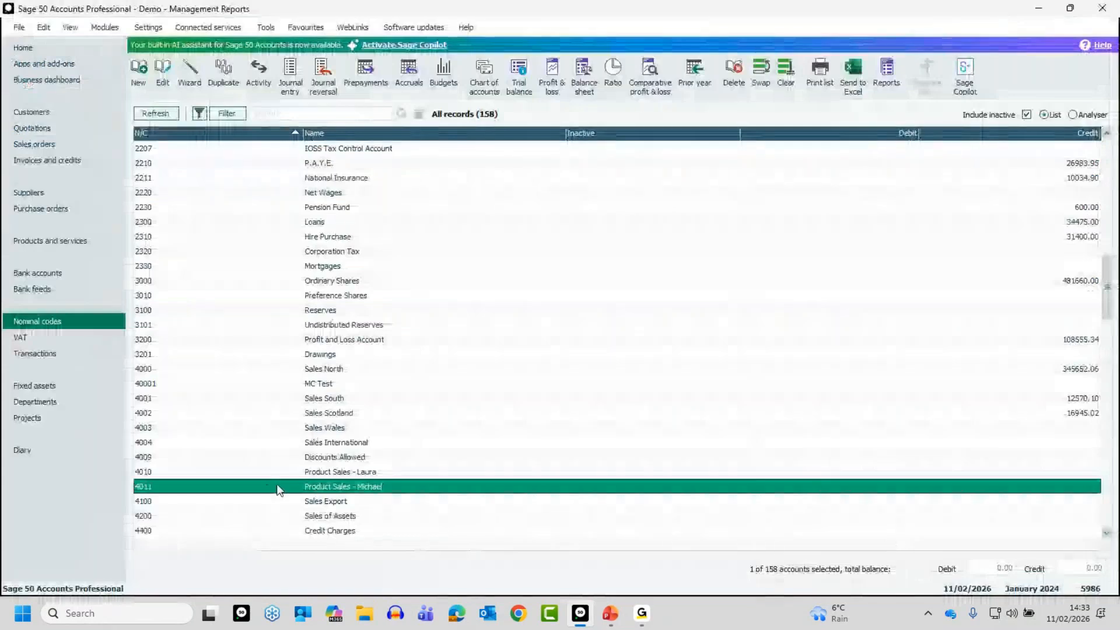
# Step: Check the codes in the bank accounts list and start a new nominal record with code 1201
pyautogui.click(20, 270)
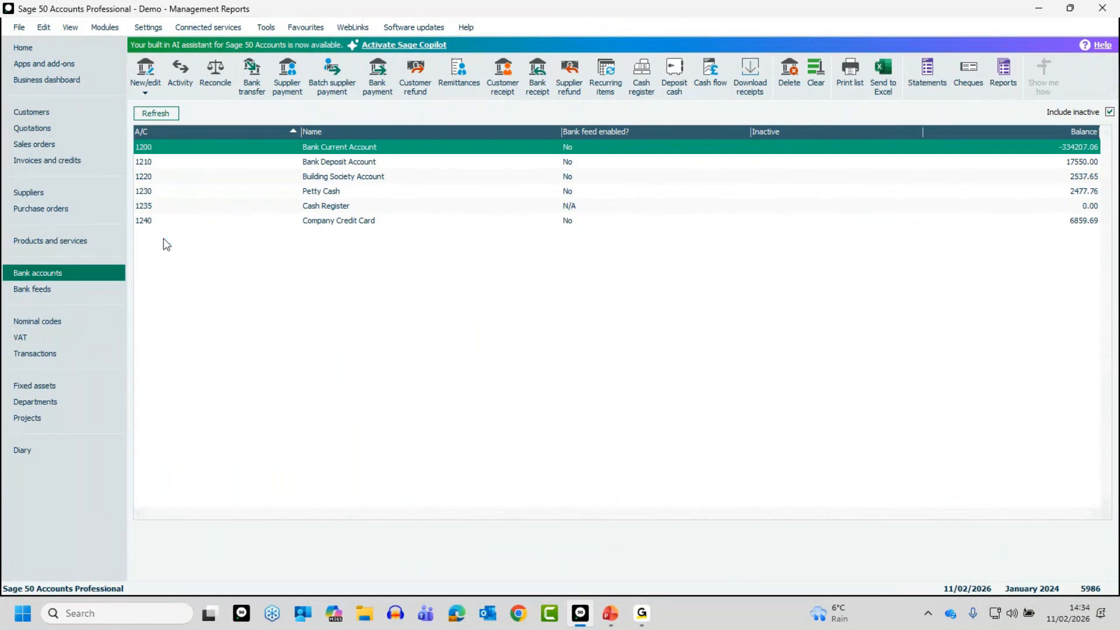
pyautogui.click(52, 320)
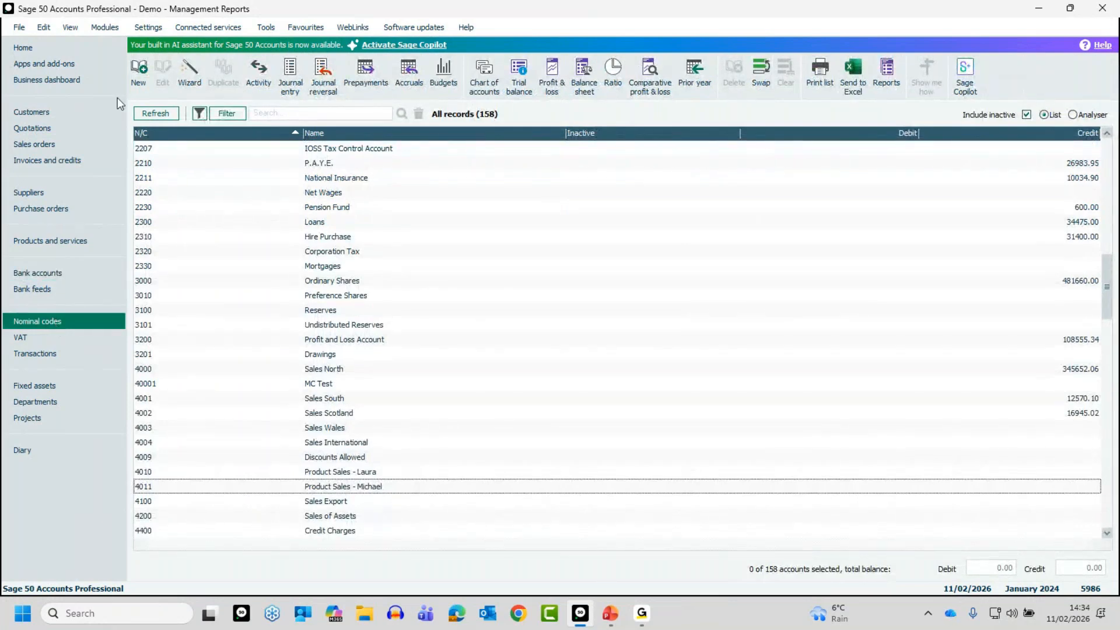
pyautogui.click(140, 73)
pyautogui.write('1201')
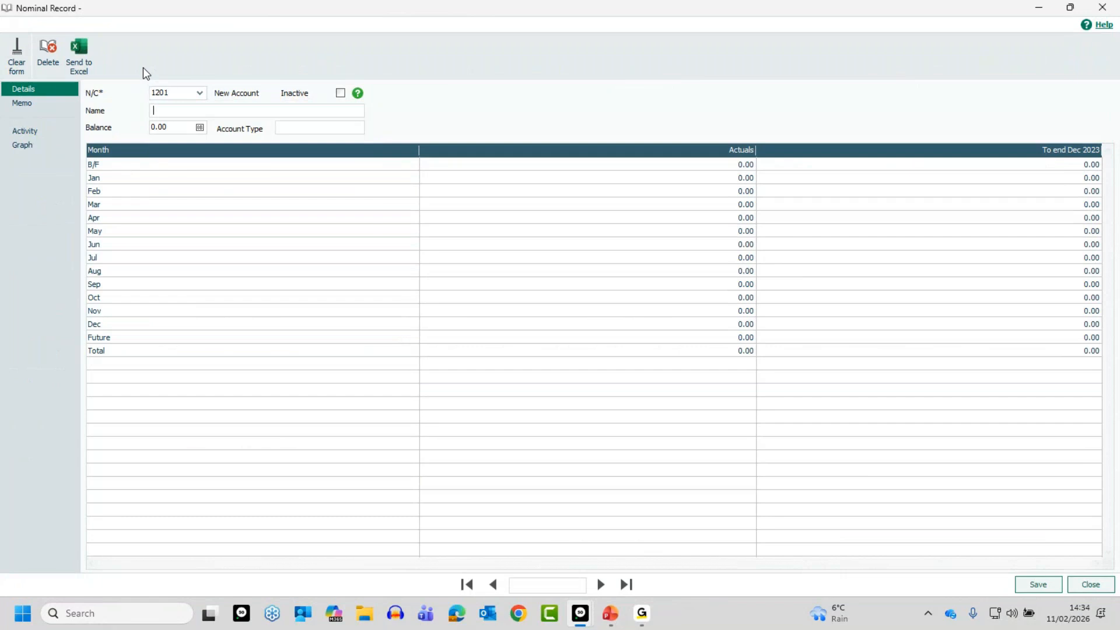
# Step: Name the nominal account "Bank Accounts - MC", save it and close the record form
pyautogui.press('Tab')
pyautogui.write('Bank Accounts - MC')
pyautogui.click(1042, 585)
pyautogui.click(1089, 587)
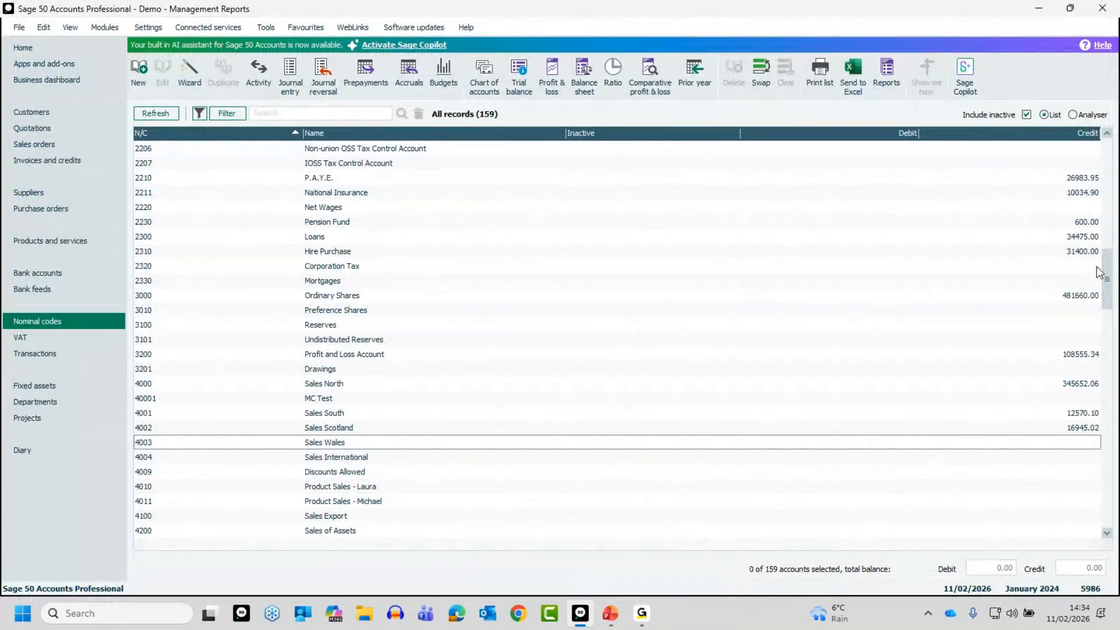
# Step: Select nominal code 1201 in the nominal list and look for it in the refreshed bank accounts list
pyautogui.moveTo(1110, 251); pyautogui.dragTo(1108, 194)
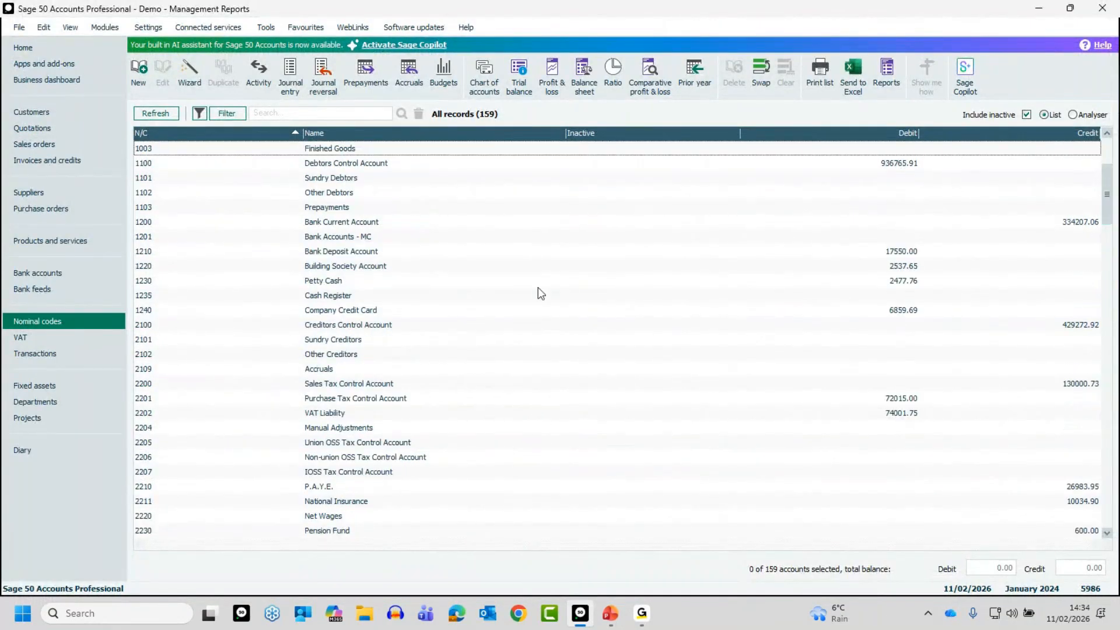
pyautogui.click(151, 238)
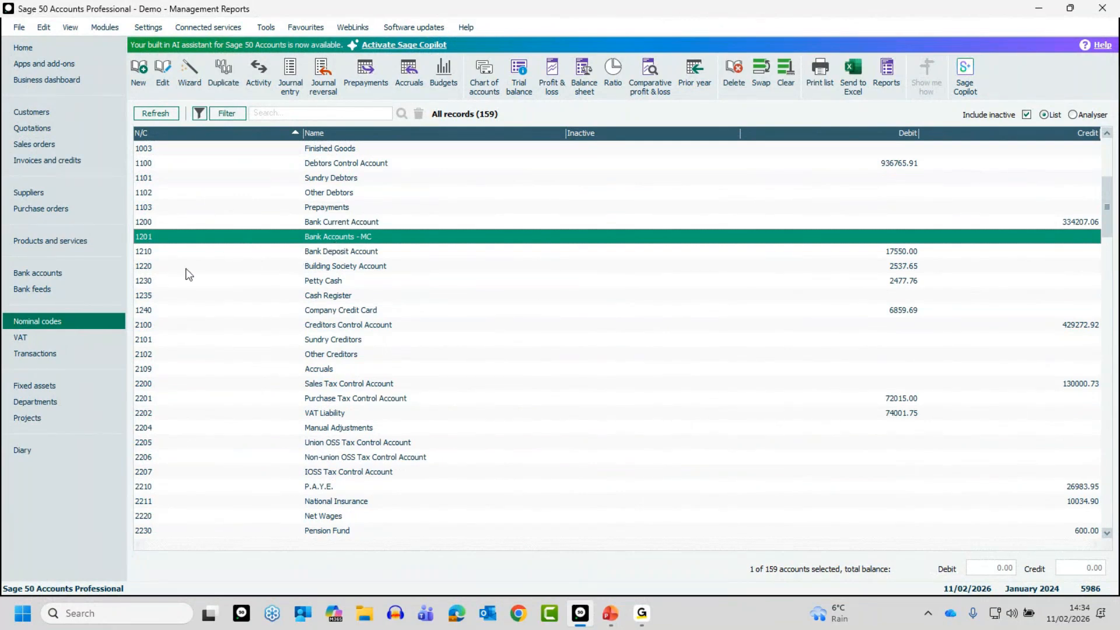
pyautogui.click(27, 274)
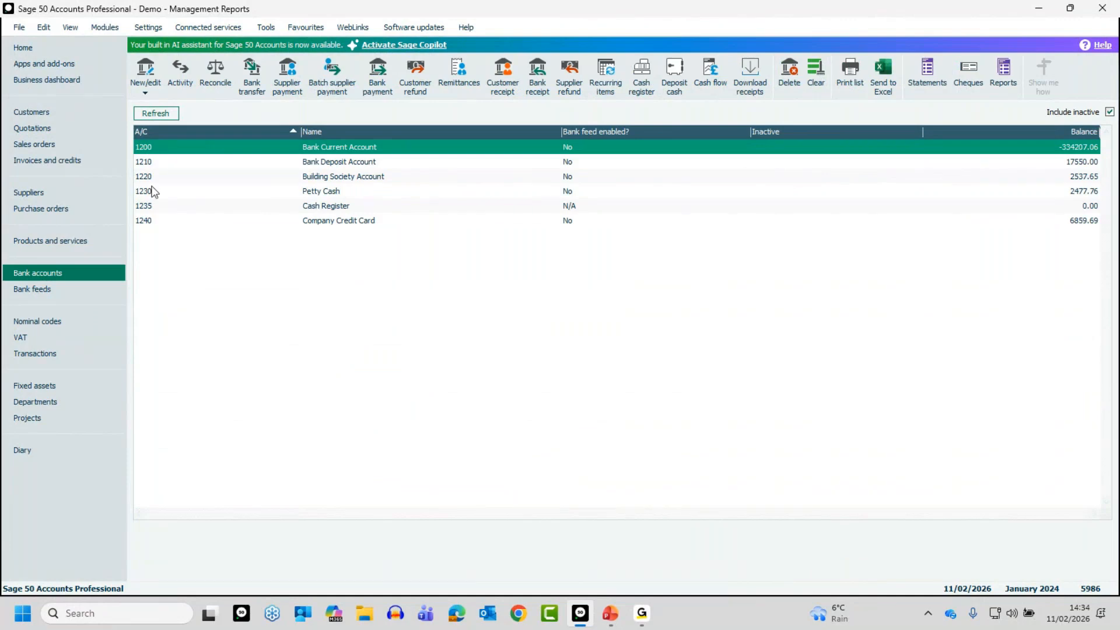
pyautogui.click(159, 114)
# Step: Check which bank accounts a new bank payment offers and close the payment form without saving
pyautogui.click(376, 73)
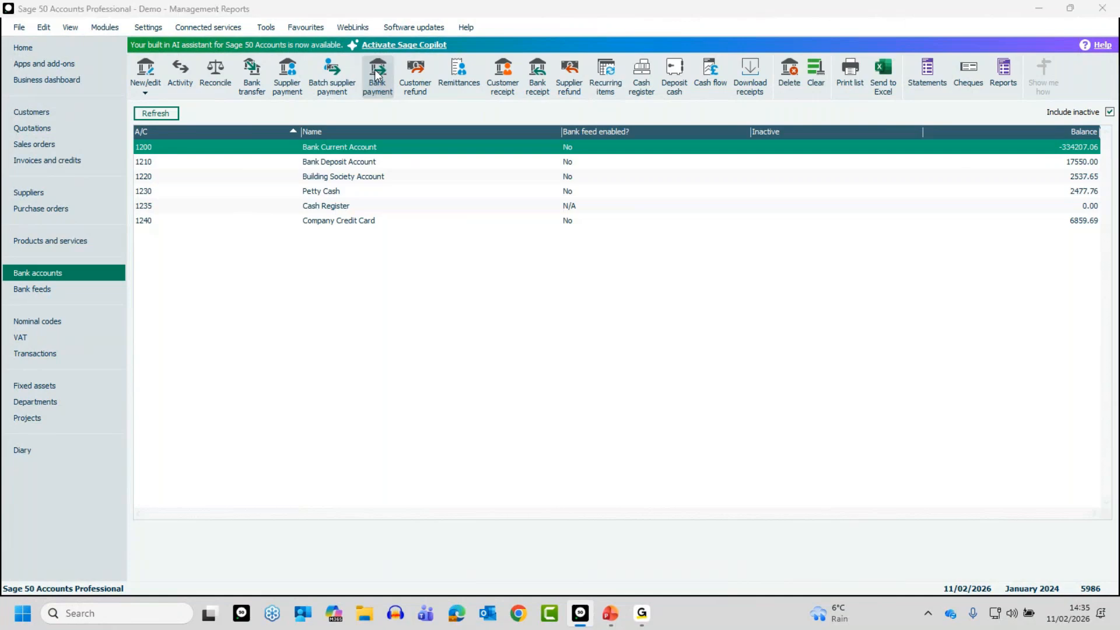
pyautogui.click(299, 241)
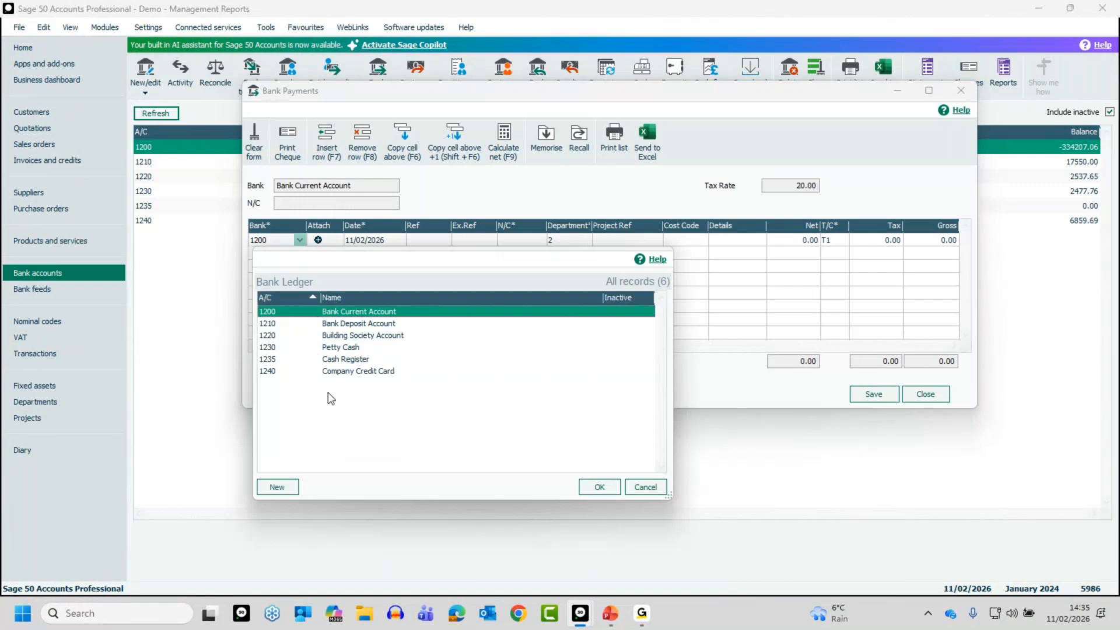
pyautogui.click(651, 488)
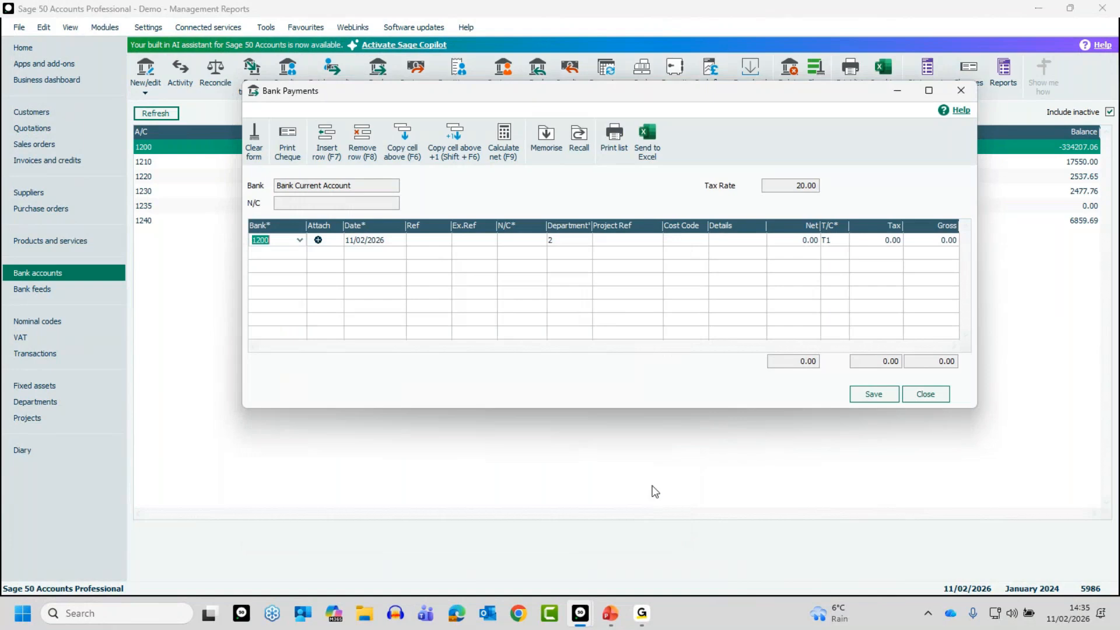
pyautogui.click(923, 398)
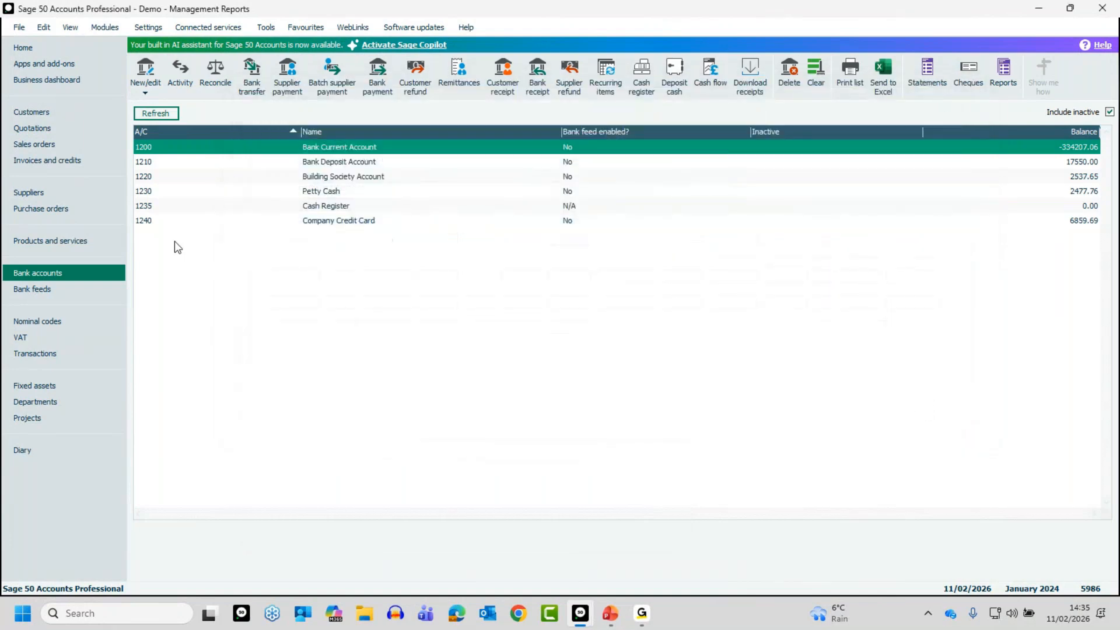
# Step: Start a new bank record with account reference 1202
pyautogui.click(145, 70)
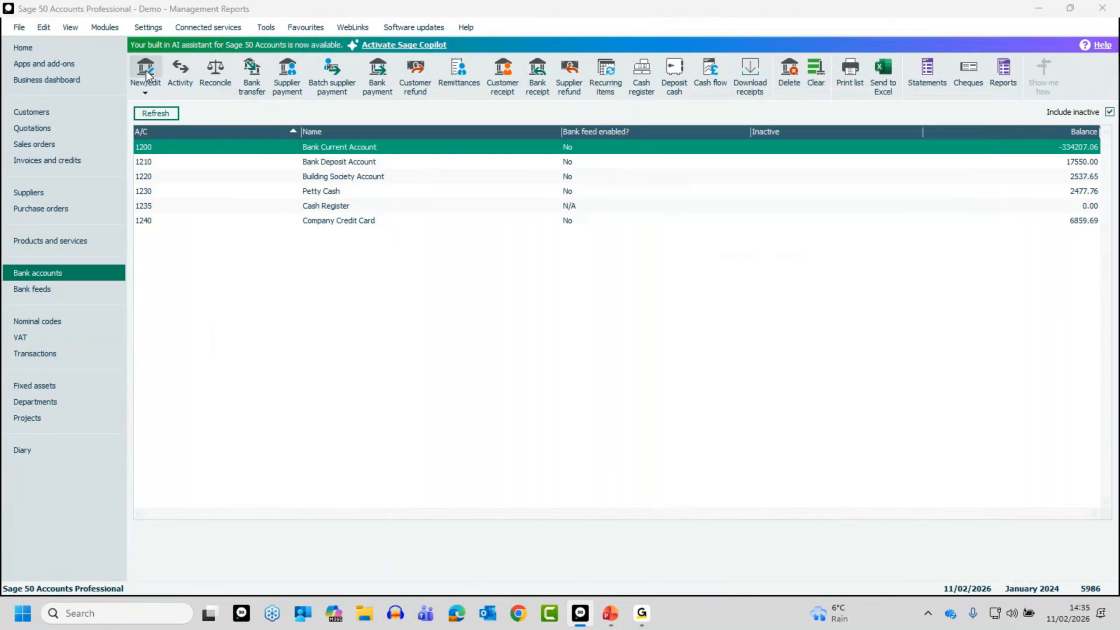
pyautogui.click(184, 136)
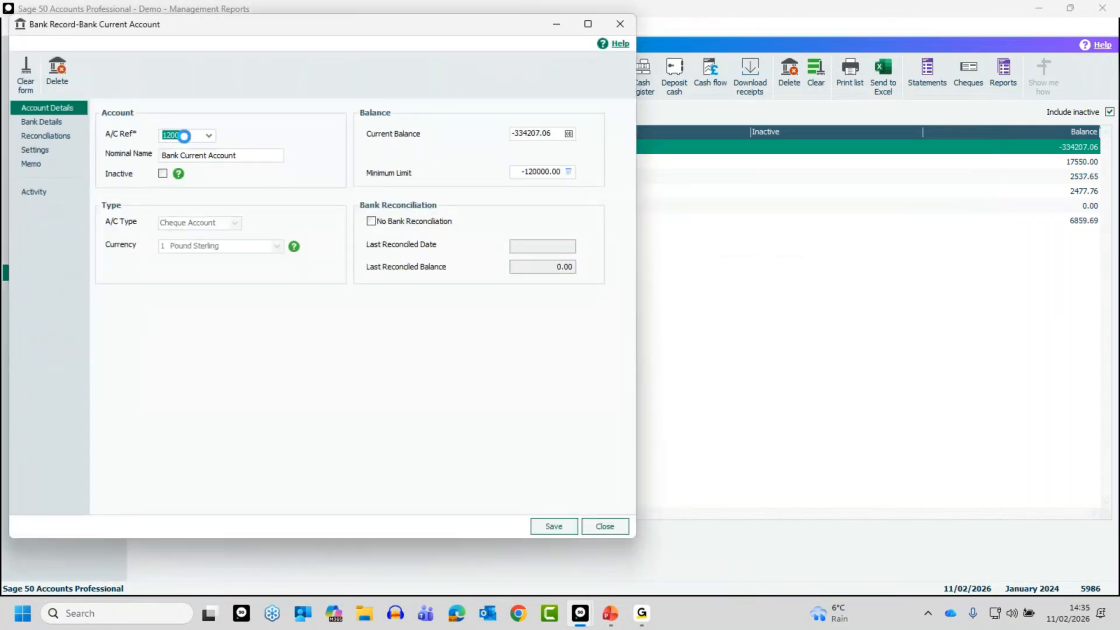
pyautogui.write('1202')
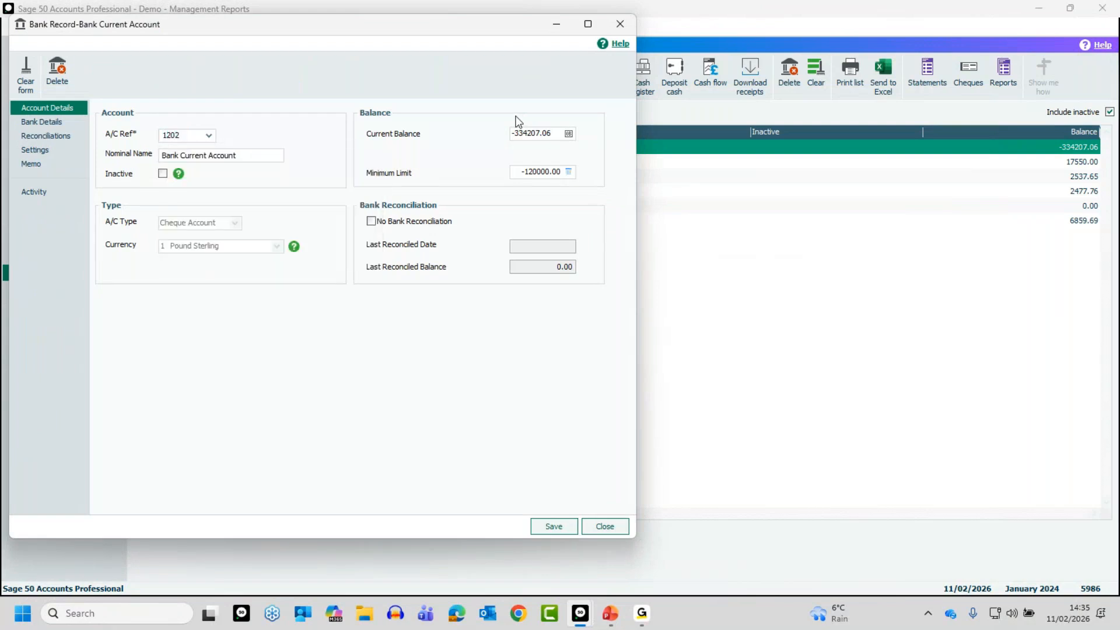
pyautogui.press('Tab')
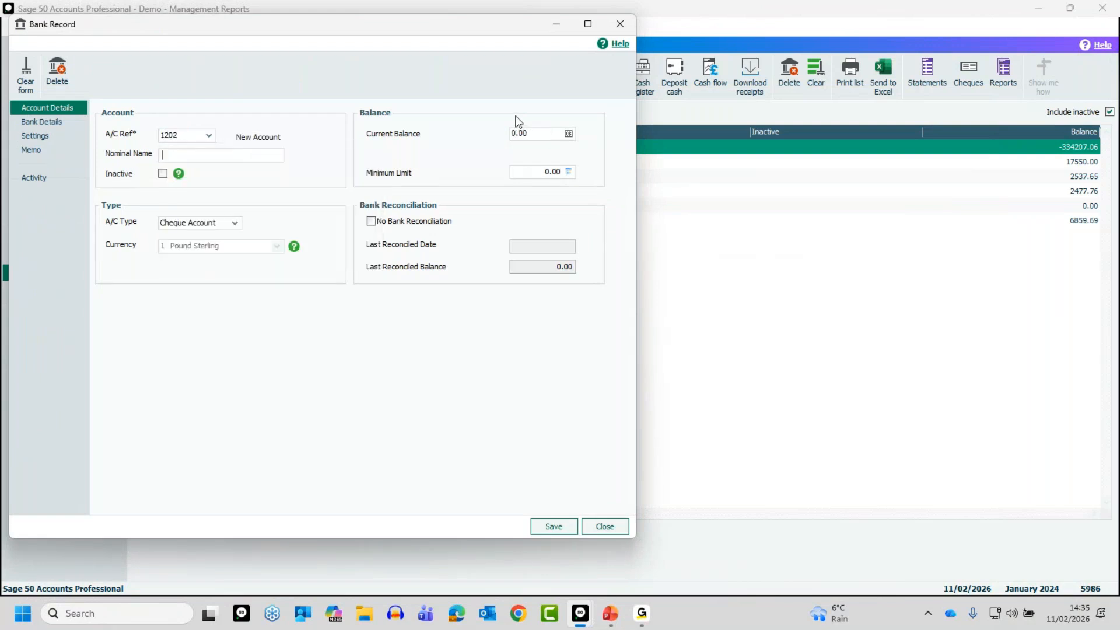
# Step: Name the new bank account "Bank Account - " plus the person's first name, save the record and close the form
pyautogui.write('Bank Accounts - Laura')
pyautogui.click(211, 154)
pyautogui.press('BackSpace')
pyautogui.click(554, 526)
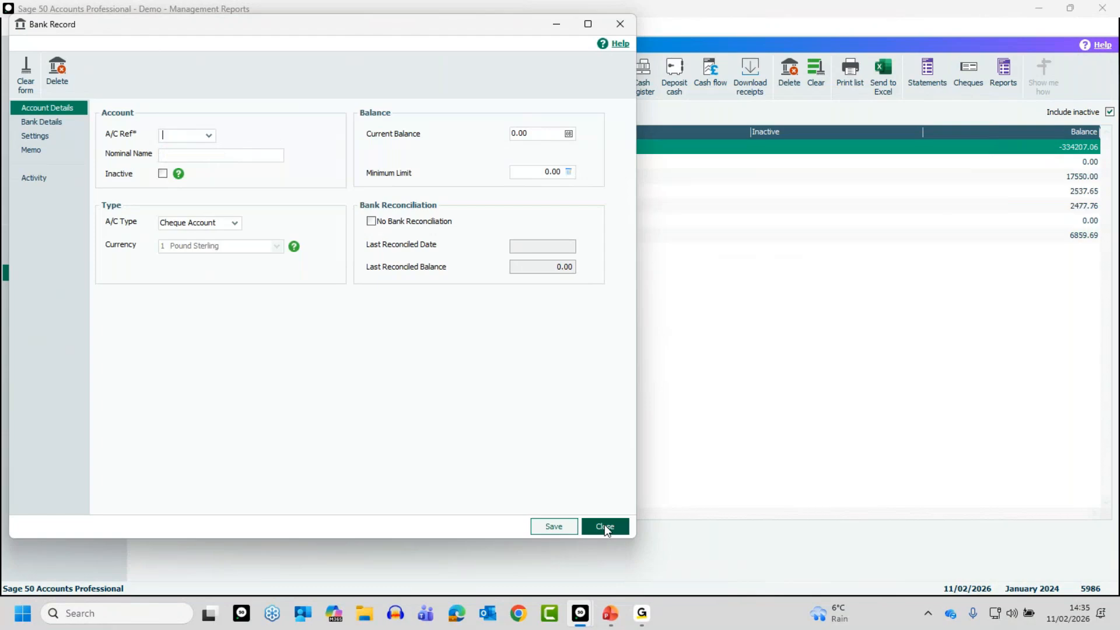
pyautogui.click(604, 526)
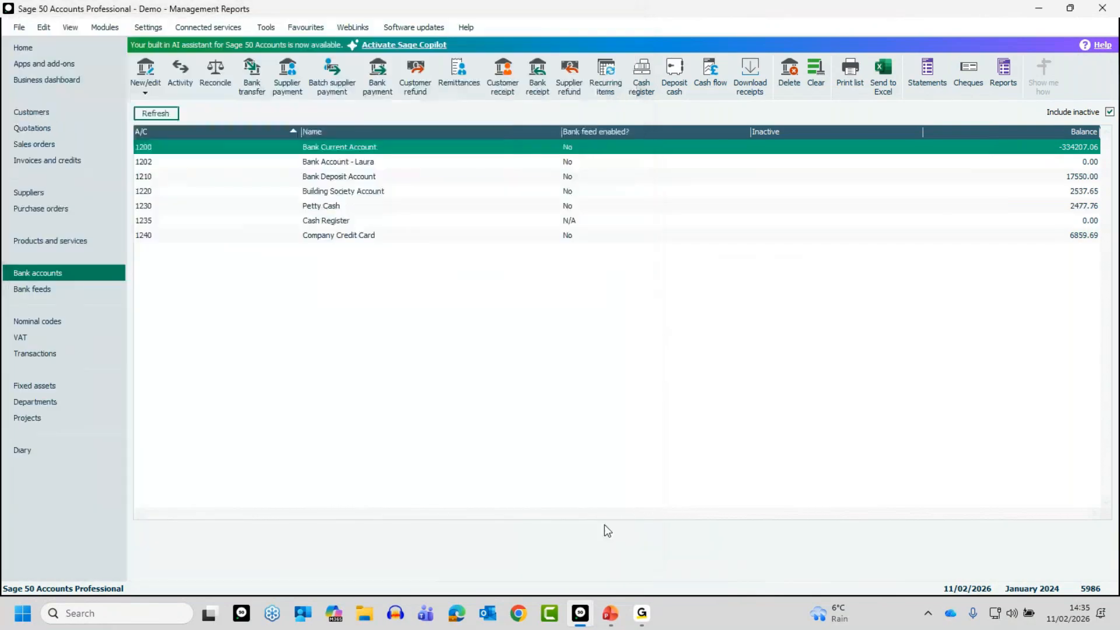
# Step: Select bank account 1202 in the bank list and compare codes 1201 and 1202 in the nominal codes list
pyautogui.click(186, 163)
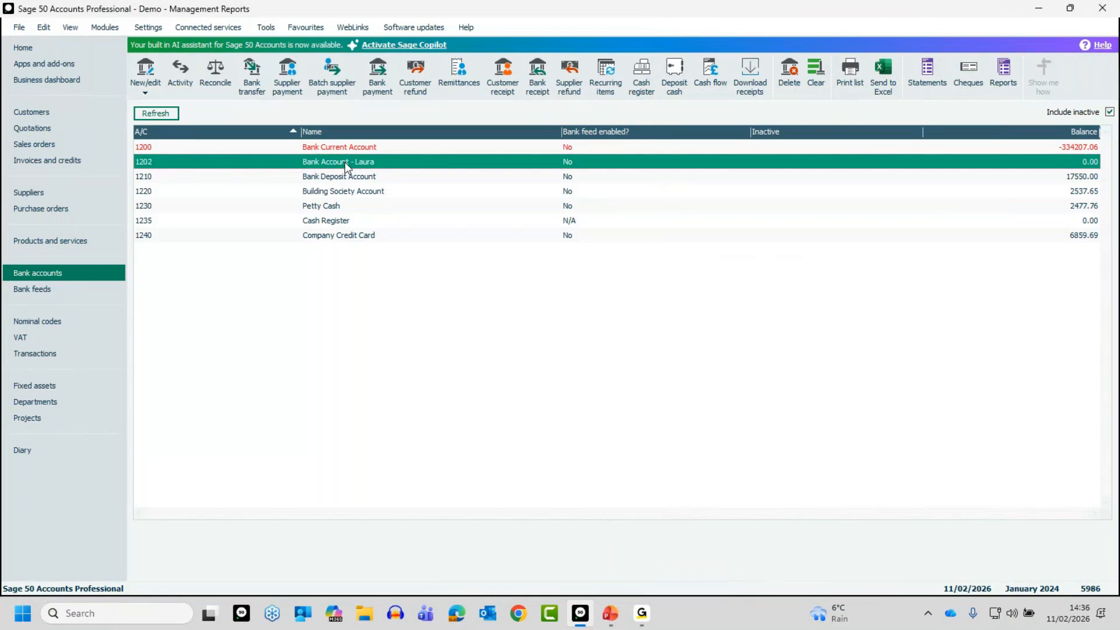
pyautogui.click(35, 320)
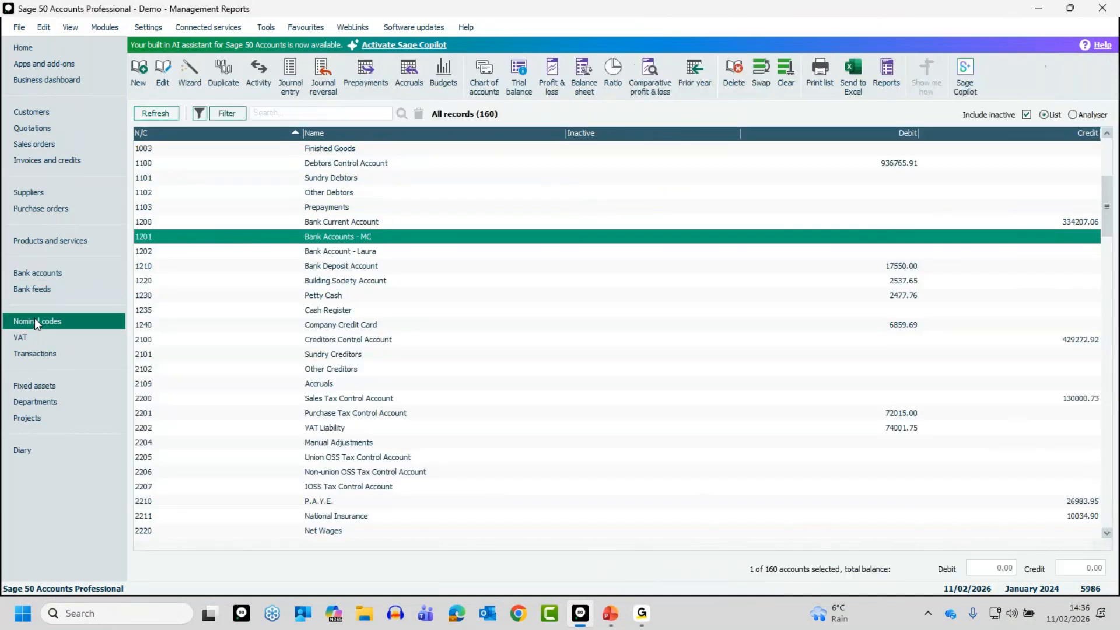
pyautogui.click(311, 251)
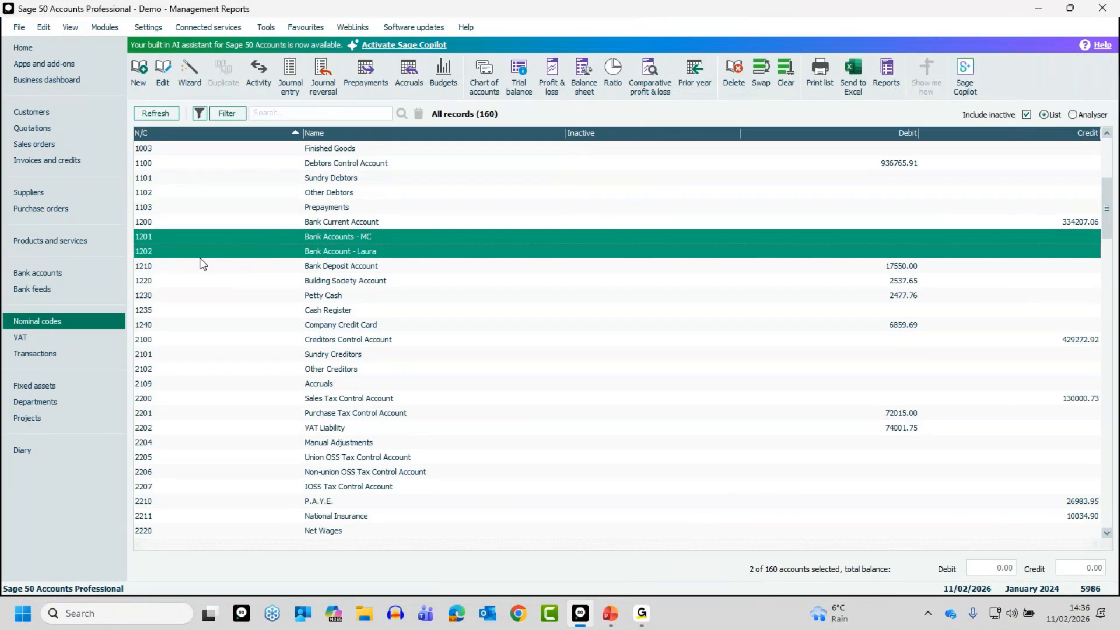
pyautogui.click(248, 237)
pyautogui.click(249, 246)
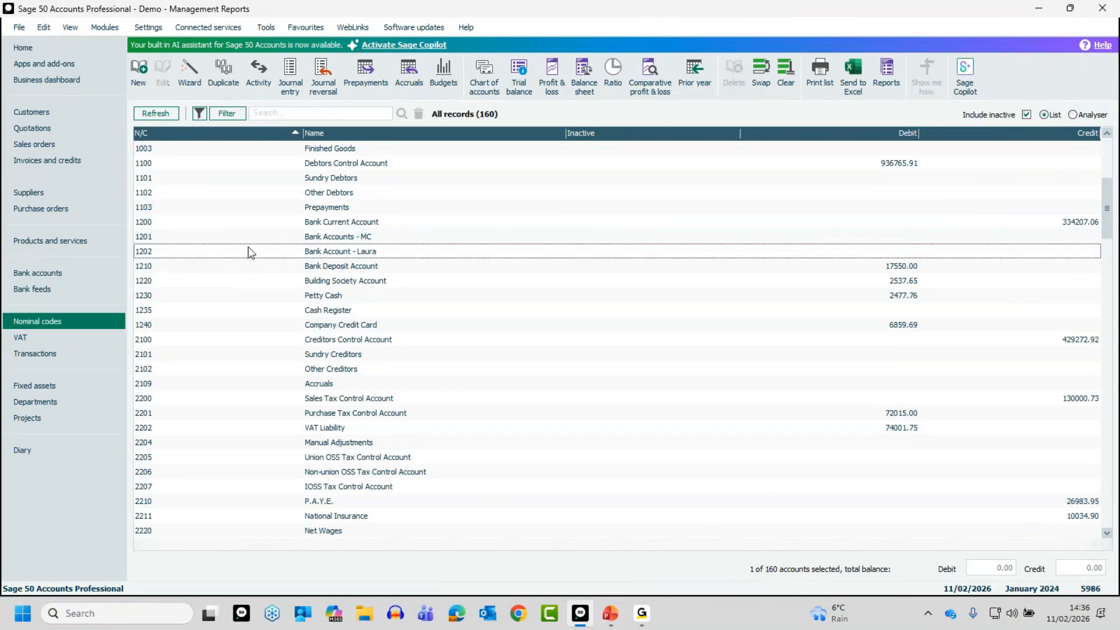
pyautogui.click(240, 237)
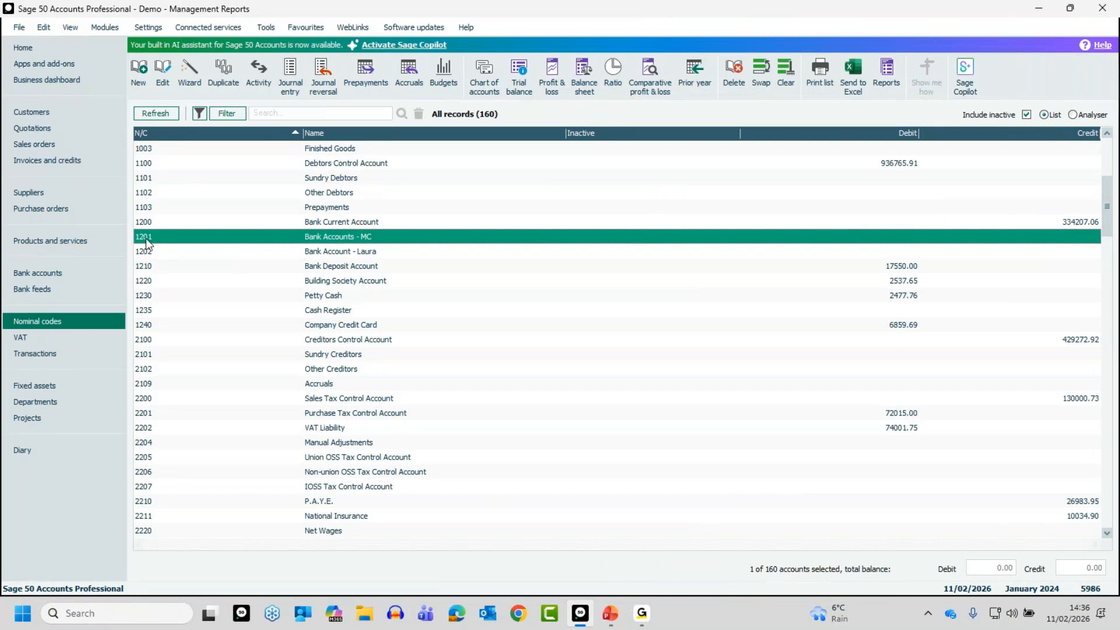
# Step: Deselect account 1202 in the bank accounts list and start a blank bank record with reference 1201
pyautogui.click(74, 271)
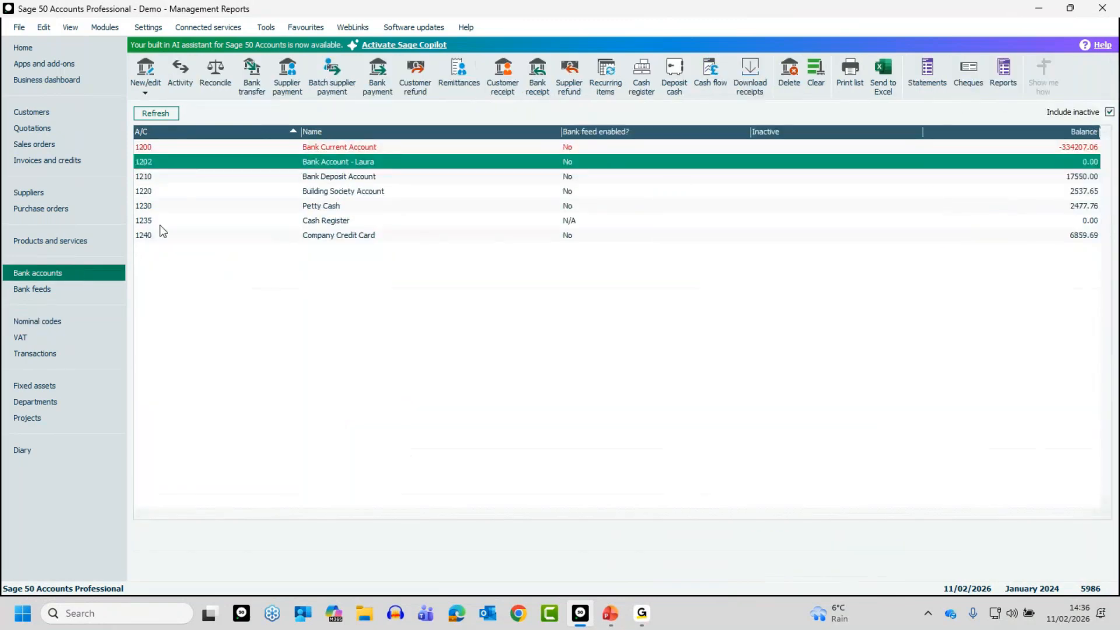
pyautogui.click(188, 166)
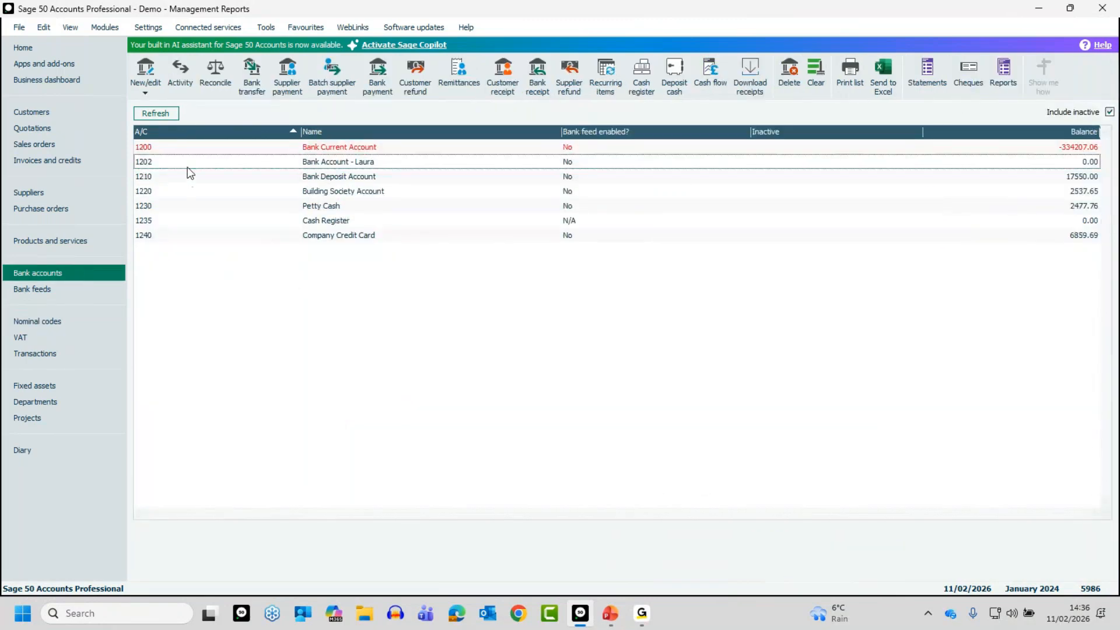
pyautogui.click(147, 70)
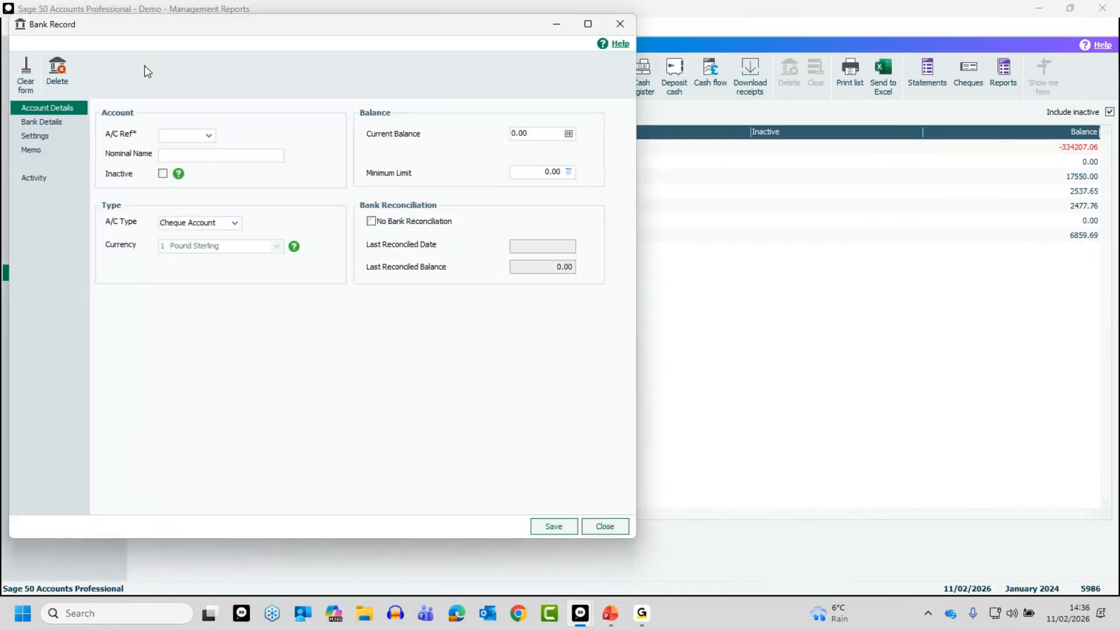
pyautogui.write('1201')
pyautogui.press('Tab')
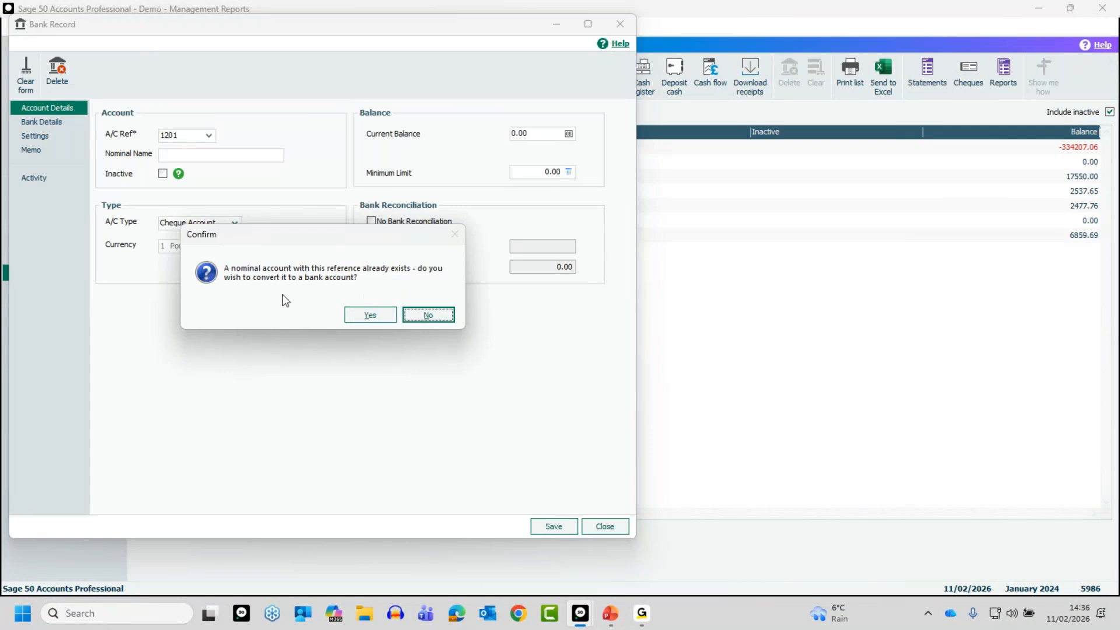
# Step: Convert the existing nominal account 1201 to a bank account, save and close the record, and select it in the list
pyautogui.click(371, 316)
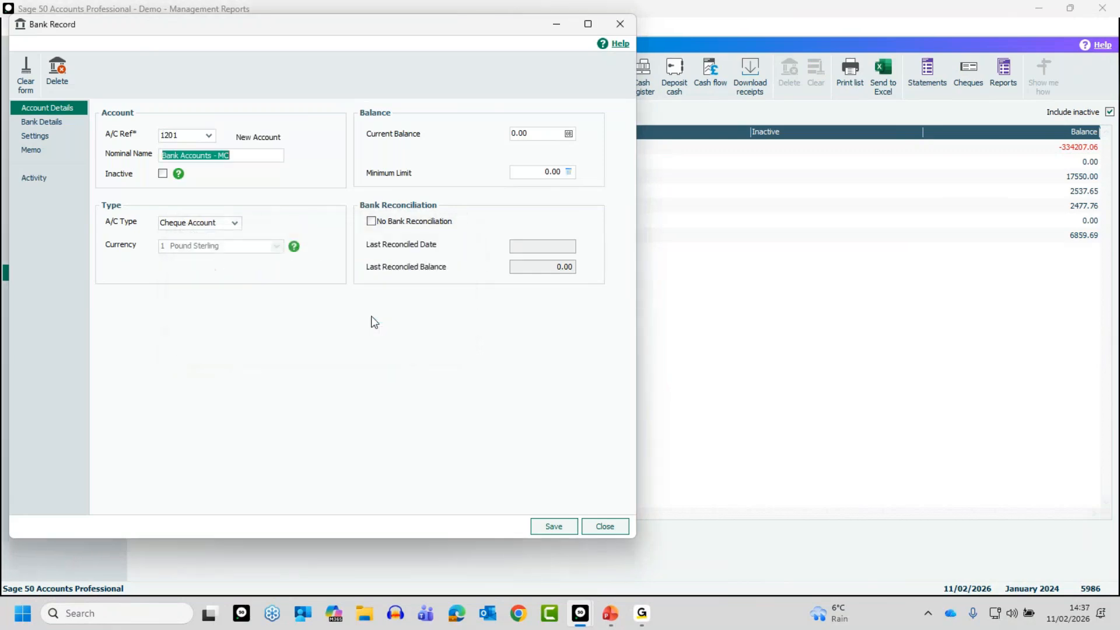
pyautogui.click(553, 526)
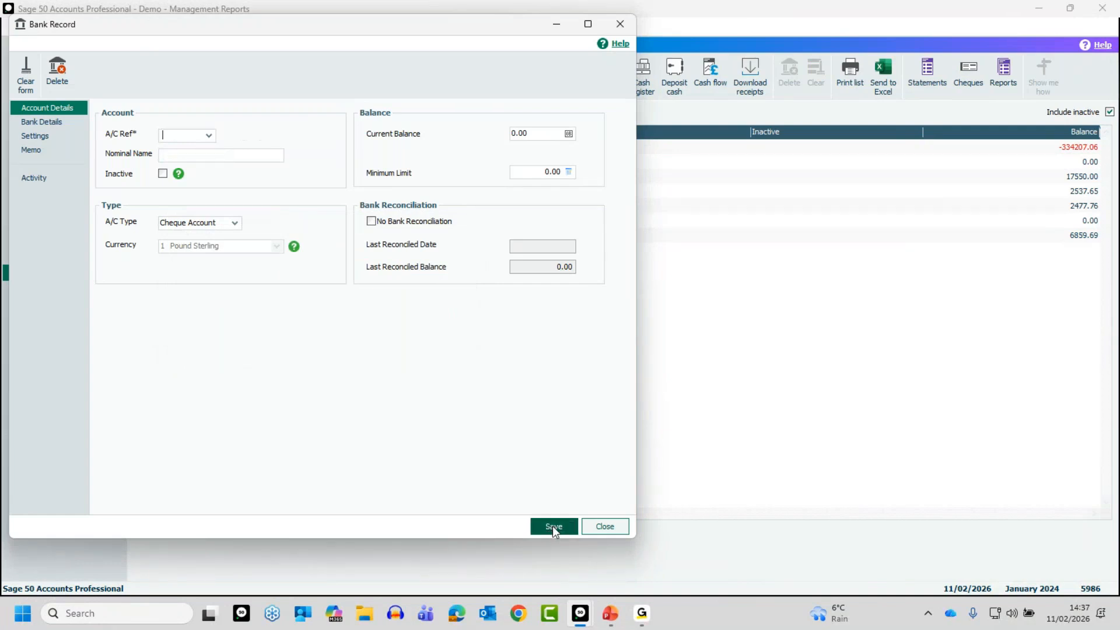
pyautogui.click(601, 526)
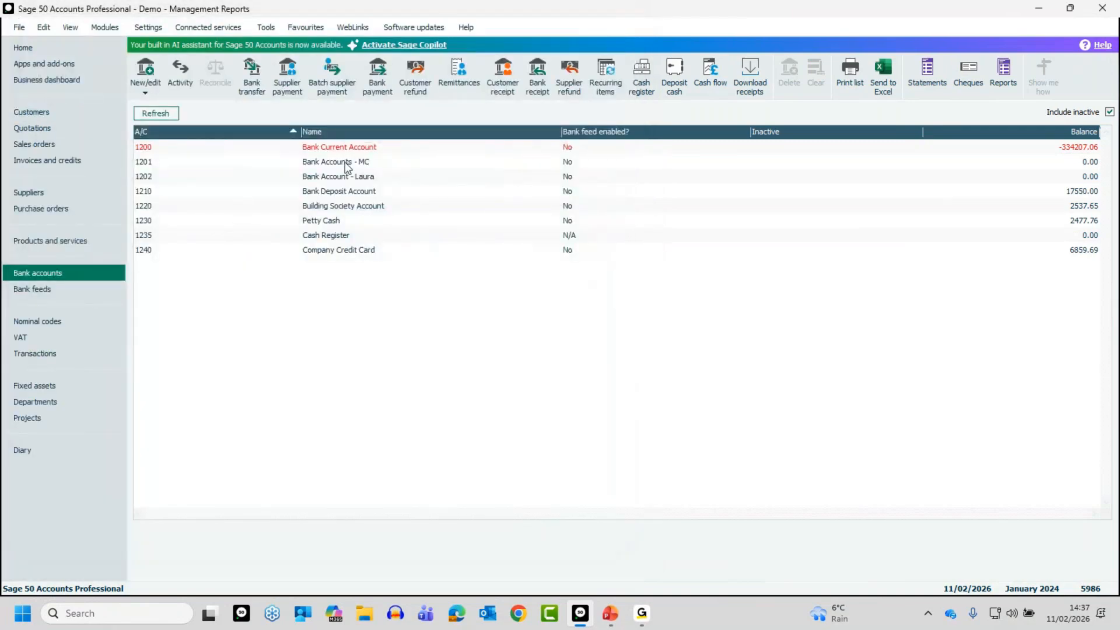
pyautogui.click(354, 166)
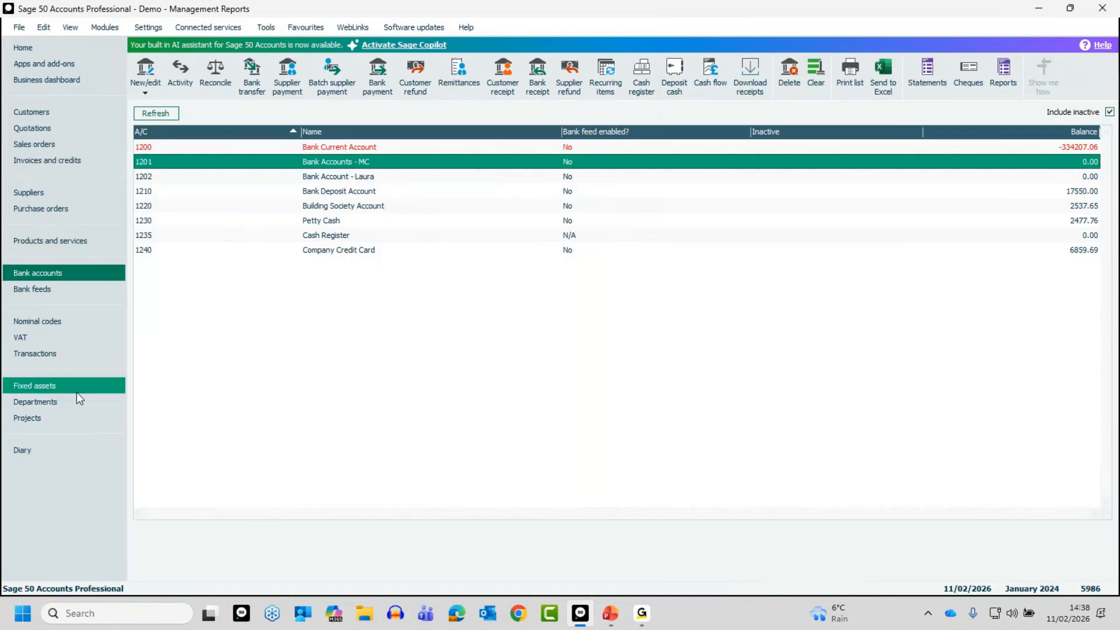
pyautogui.hotkey('alt', 'Tab')
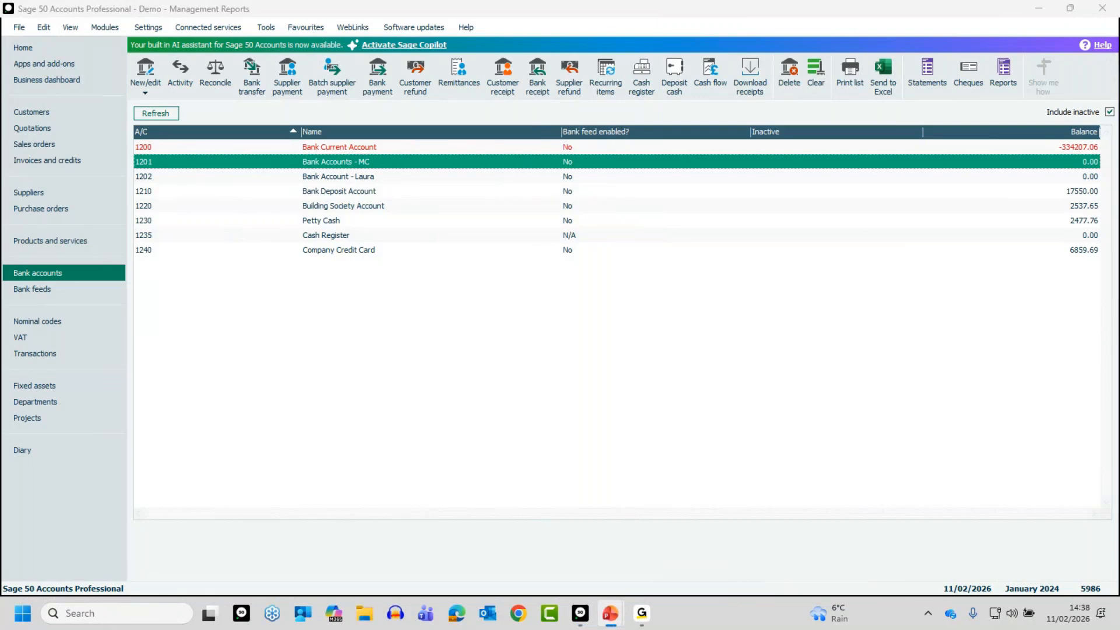
pyautogui.hotkey('alt', 'Tab')
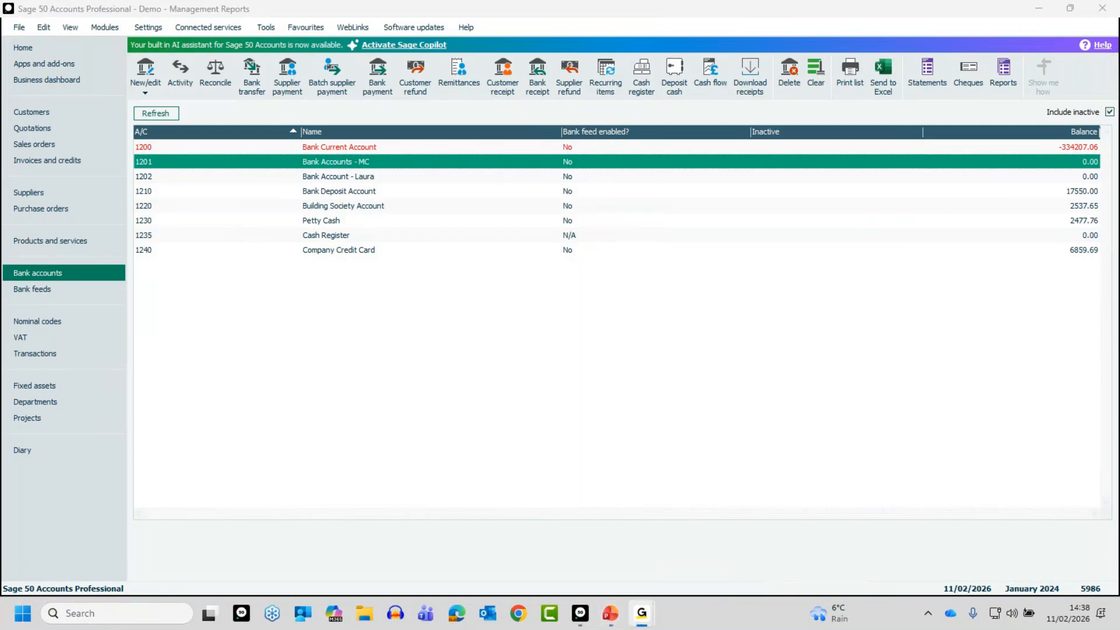